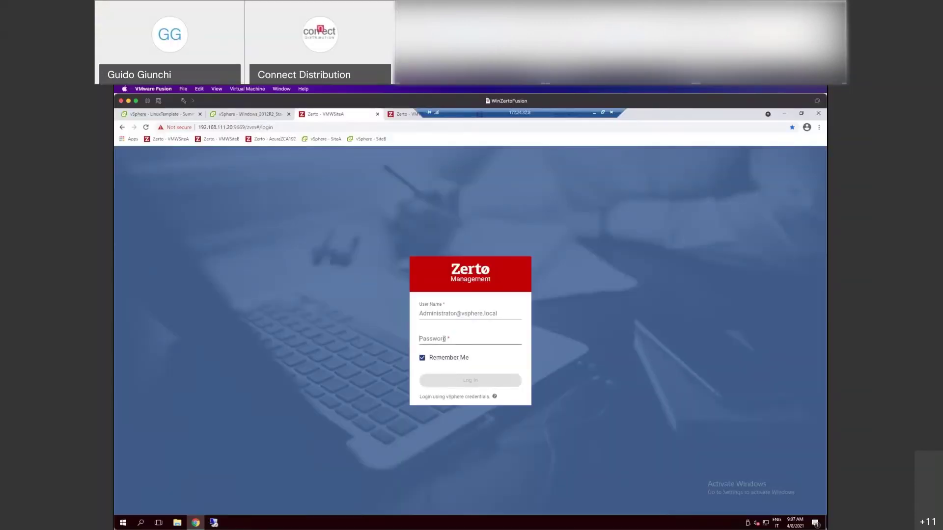
Log in to the VMWSiteA Zerto management console by entering the account password
left_click(443, 339)
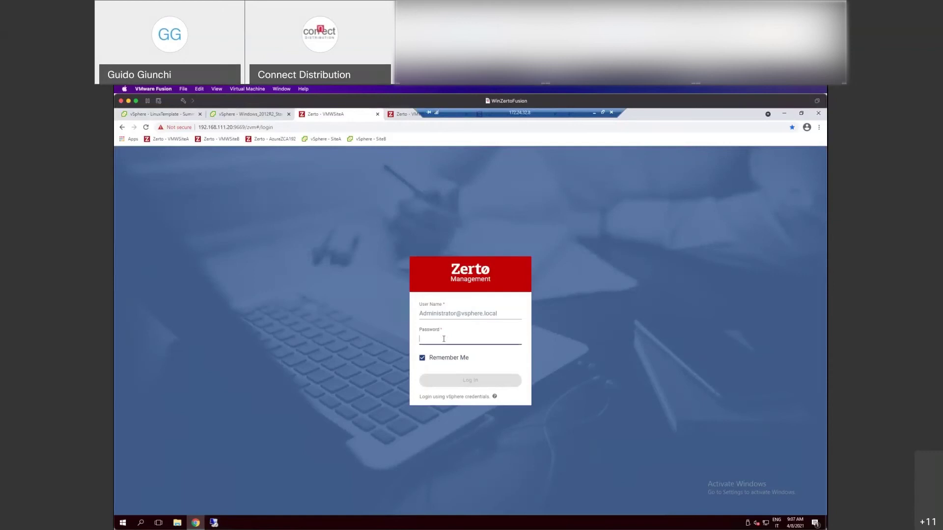
type("*********")
key("Return")
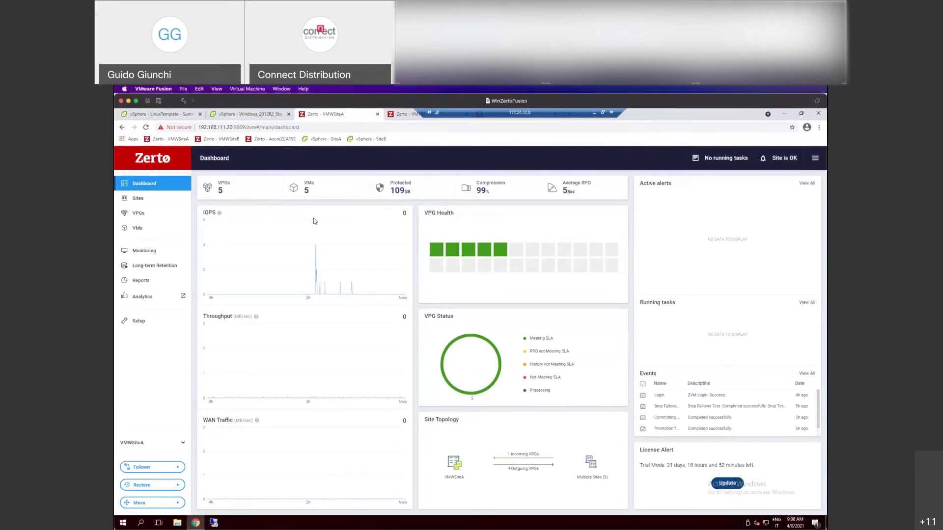
Switch to the vSphere Client to view the inventory and LinuxTemplate summary, and return to the VMWSiteA Zerto dashboard
left_click(184, 116)
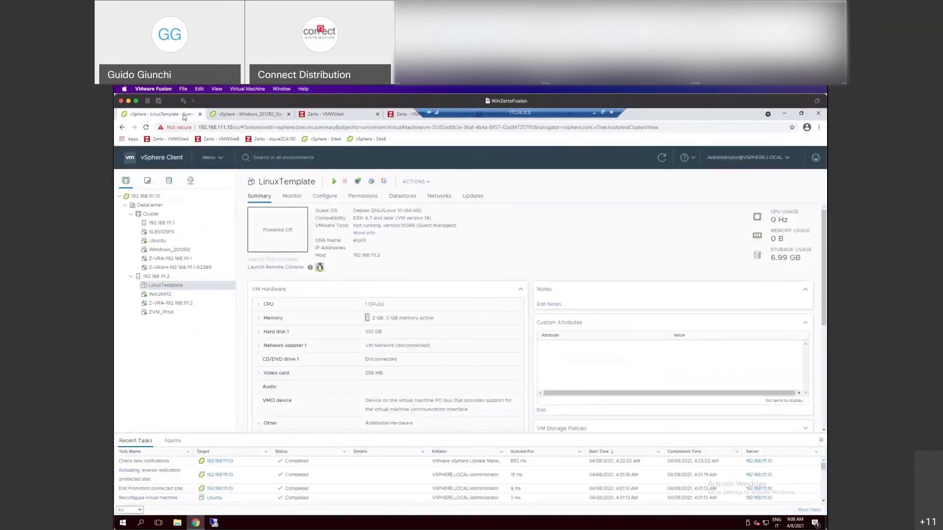
left_click(325, 114)
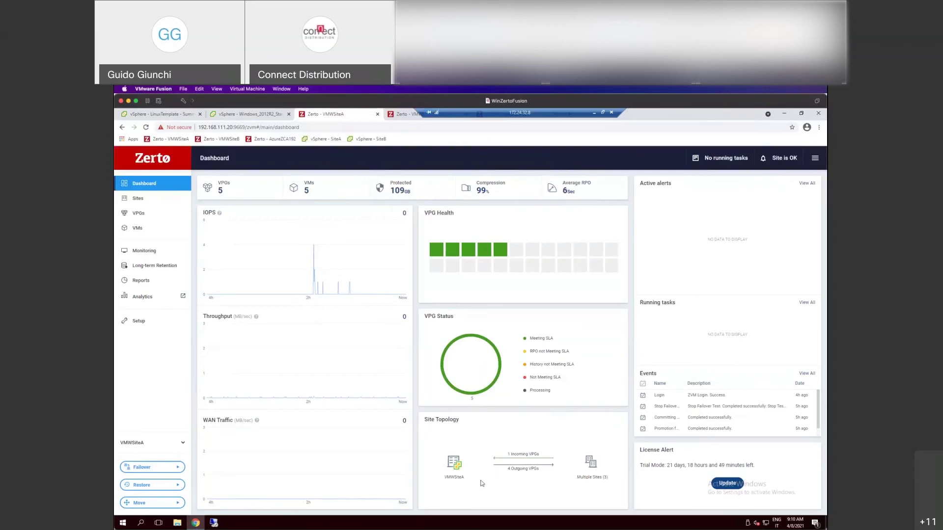
Review the VRA setup on VMWSiteA and the cluster's default VRA settings, closing them without applying changes
left_click(149, 326)
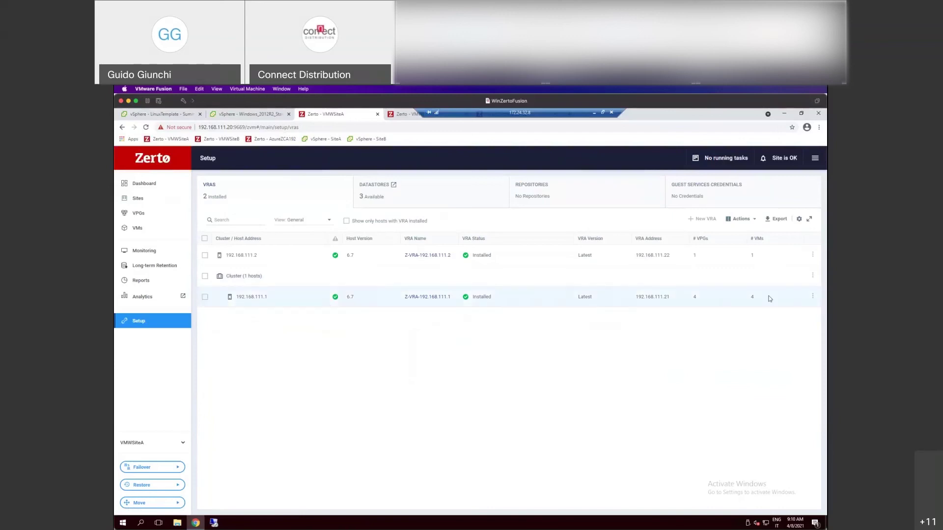
left_click(813, 275)
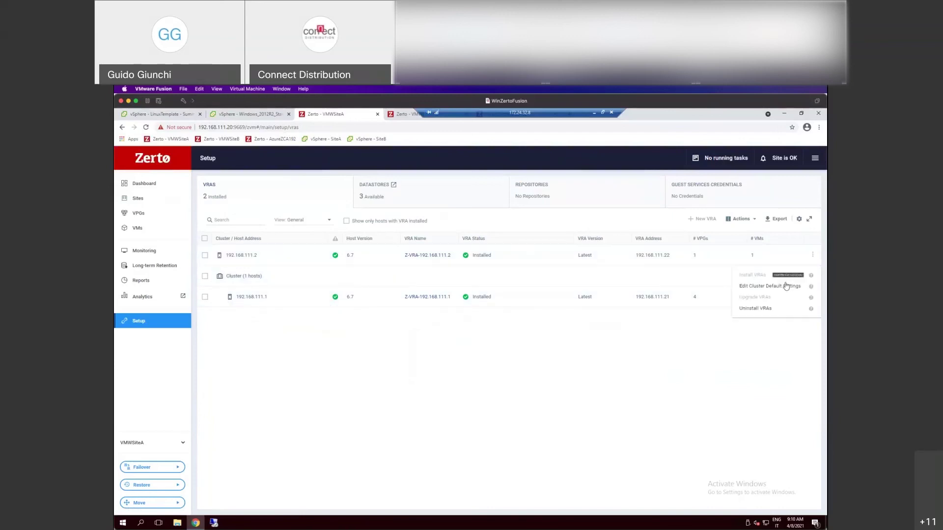
left_click(786, 283)
right_click(786, 284)
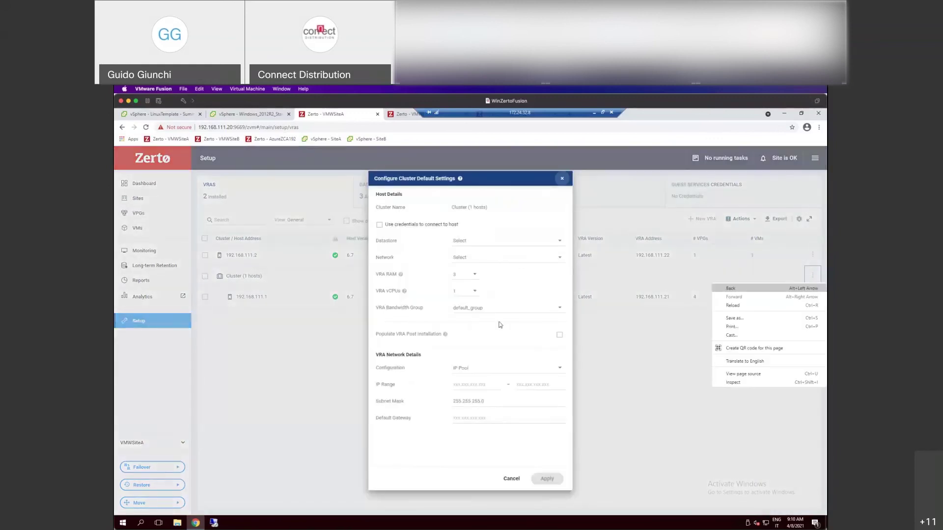
left_click(460, 179)
left_click(460, 178)
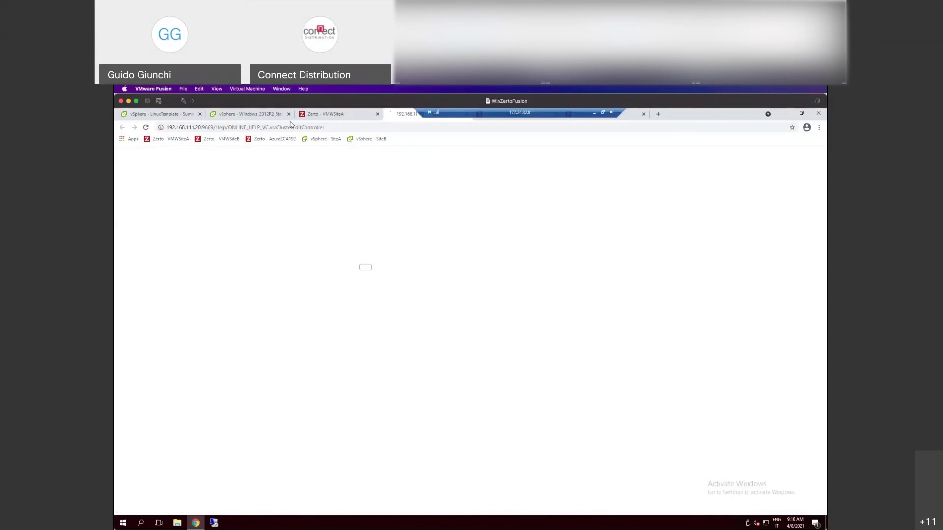
key("ctrl+w")
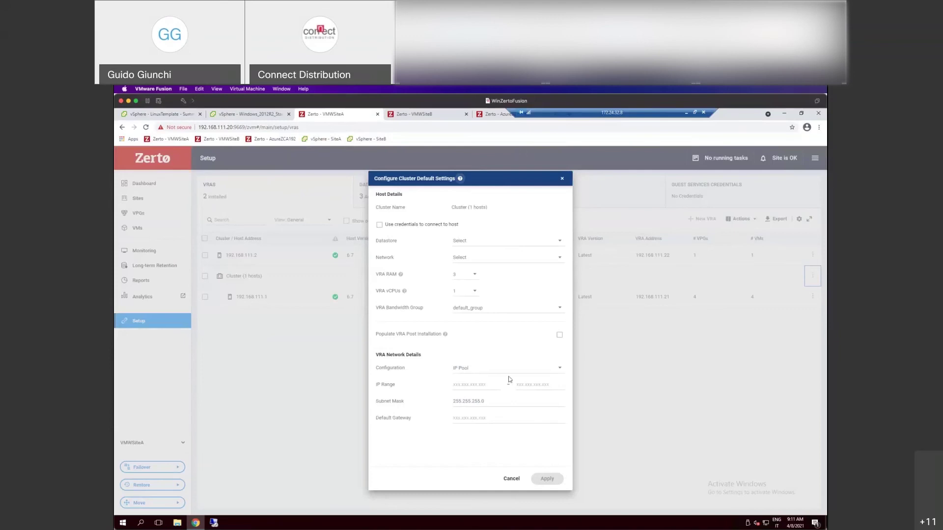
left_click(511, 479)
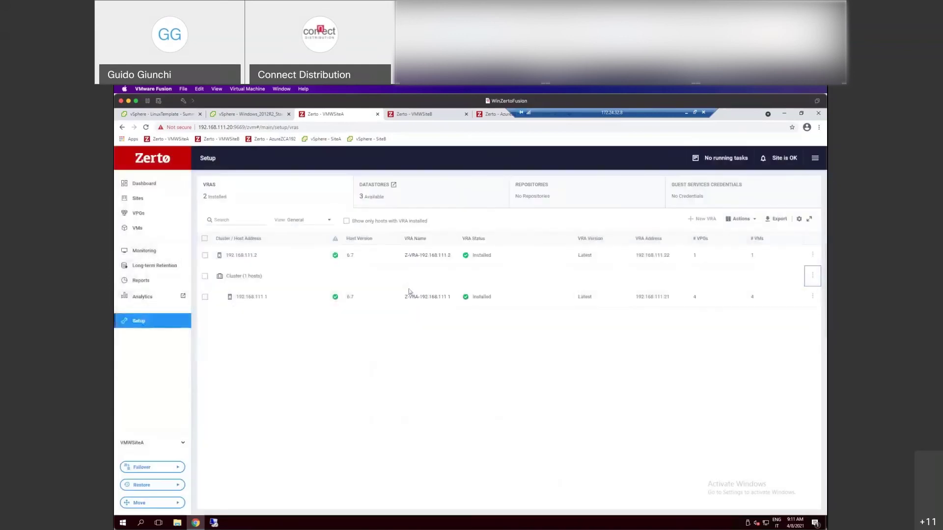
Switch to the VMWSiteB Zerto console and log in with the account password
left_click(414, 114)
left_click(448, 337)
type("***********")
key("Return")
Review the repositories in VMWSiteB's setup and the storage types offered for a new repository, cancelling without creating one
left_click(139, 320)
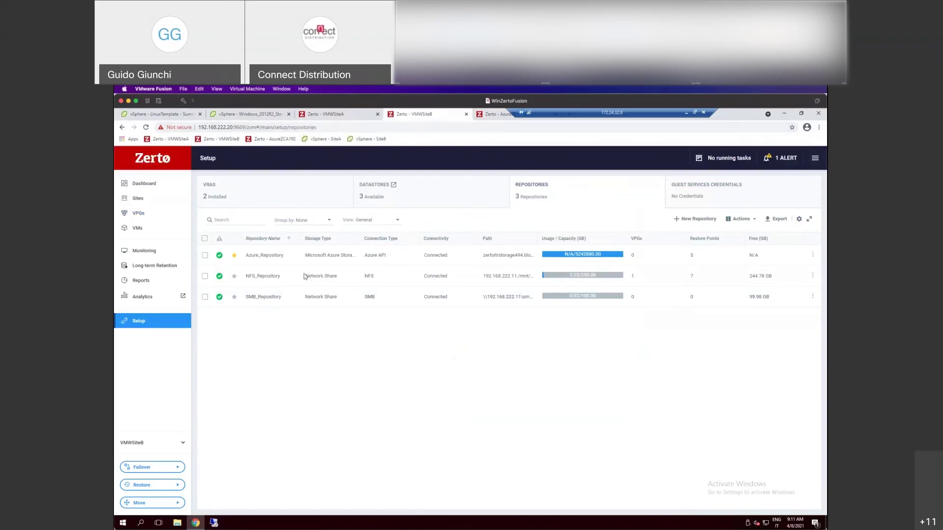
left_click(679, 221)
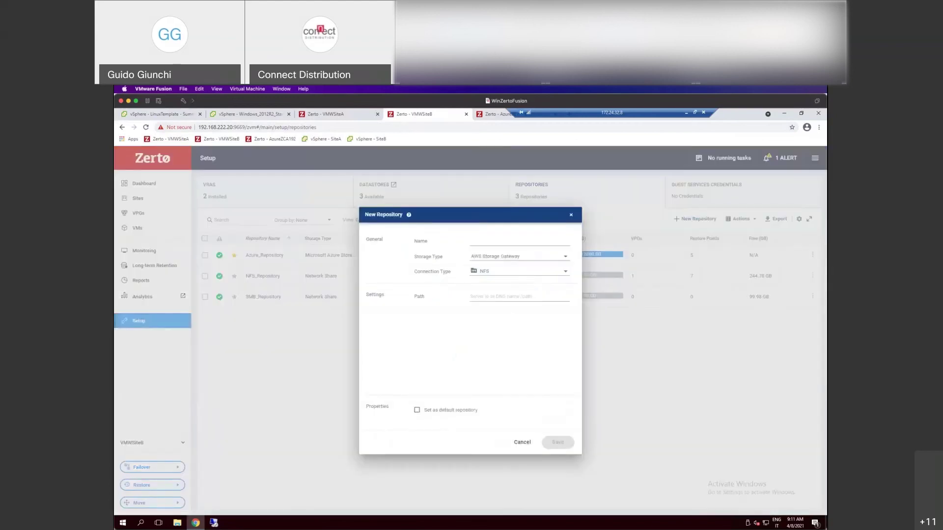
left_click(518, 261)
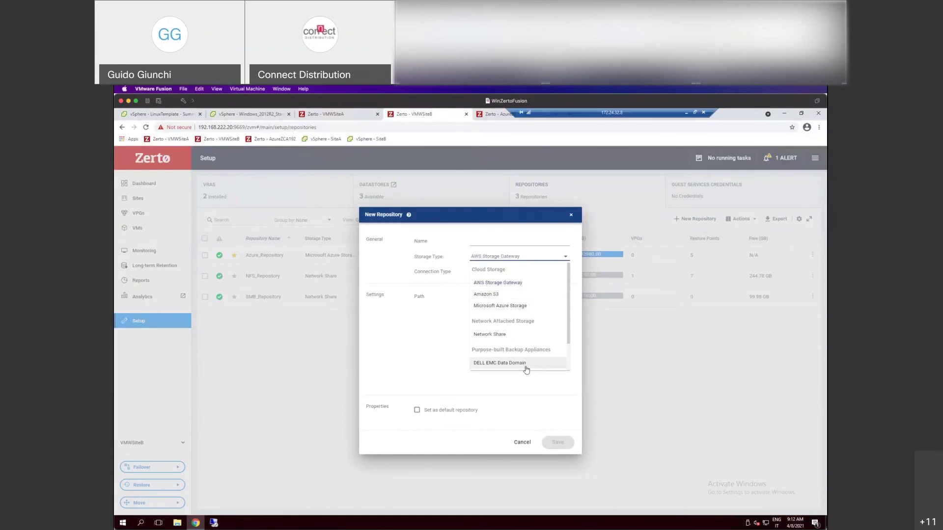
left_click(521, 443)
left_click(521, 444)
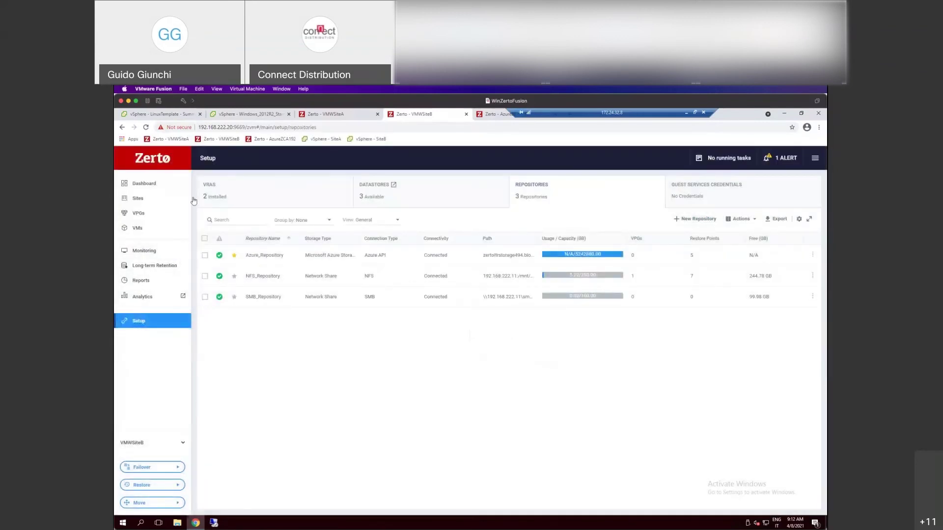
Return to the VMWSiteA console and review its paired sites and list of VPGs
left_click(321, 114)
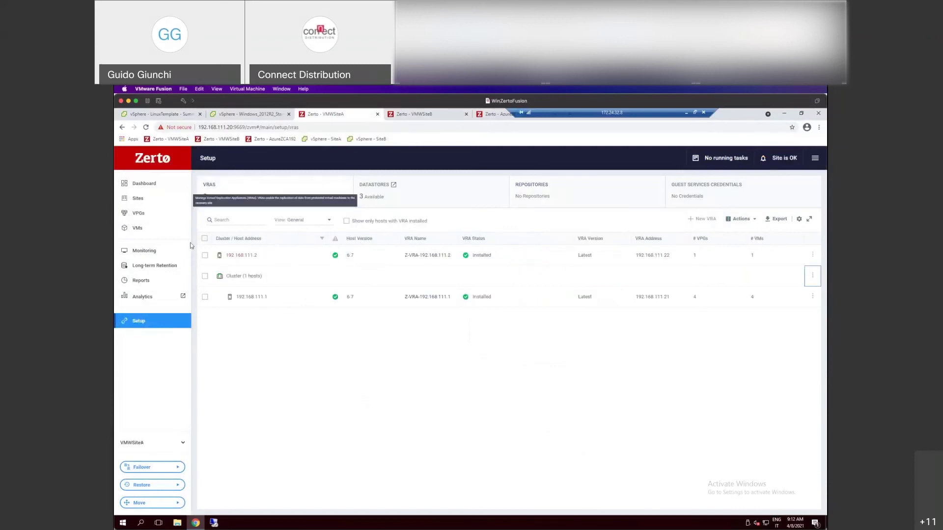
left_click(162, 201)
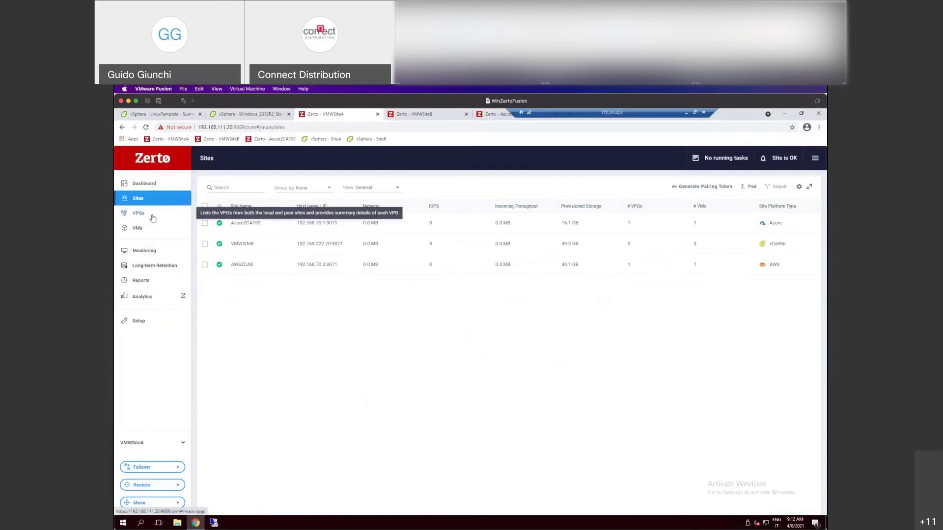
left_click(153, 218)
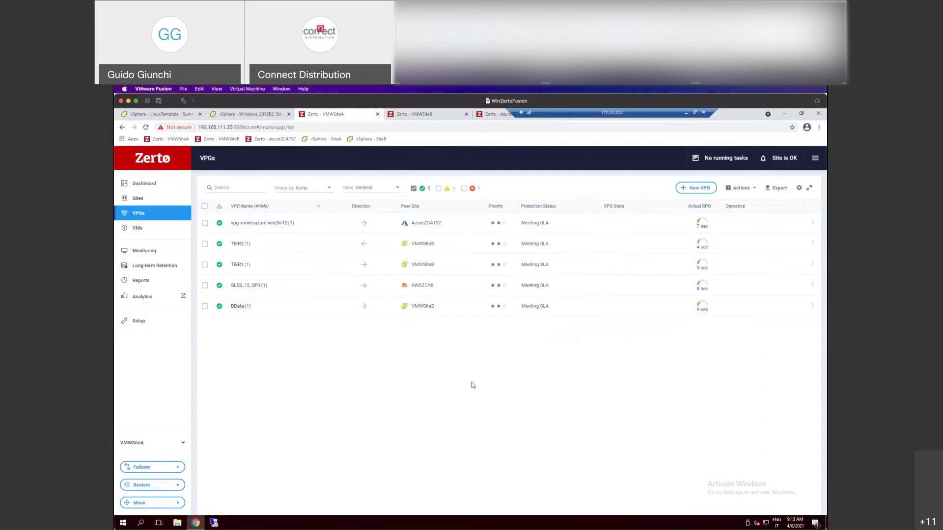
Start a new VPG named ConnectDistribution with the default Medium priority and proceed to its VM selection
left_click(689, 192)
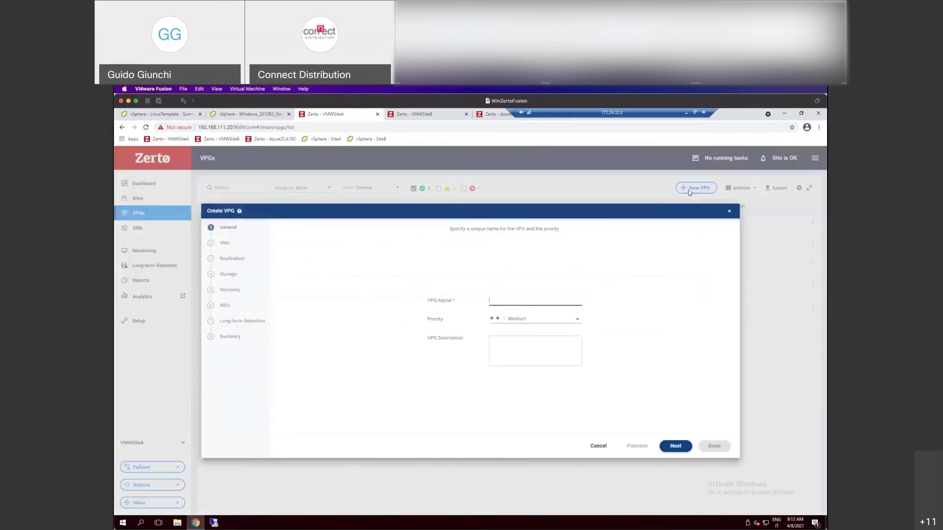
type("ConnectDistribution")
left_click(665, 446)
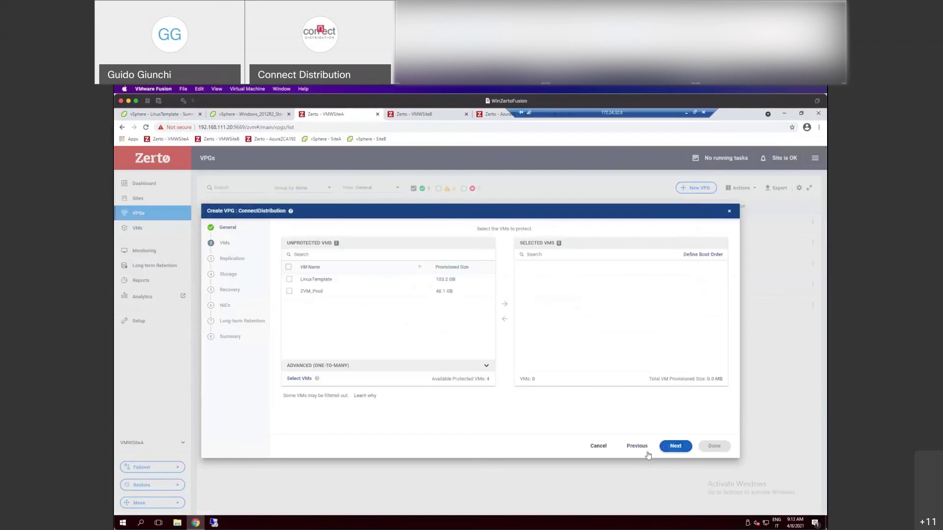
left_click(646, 450)
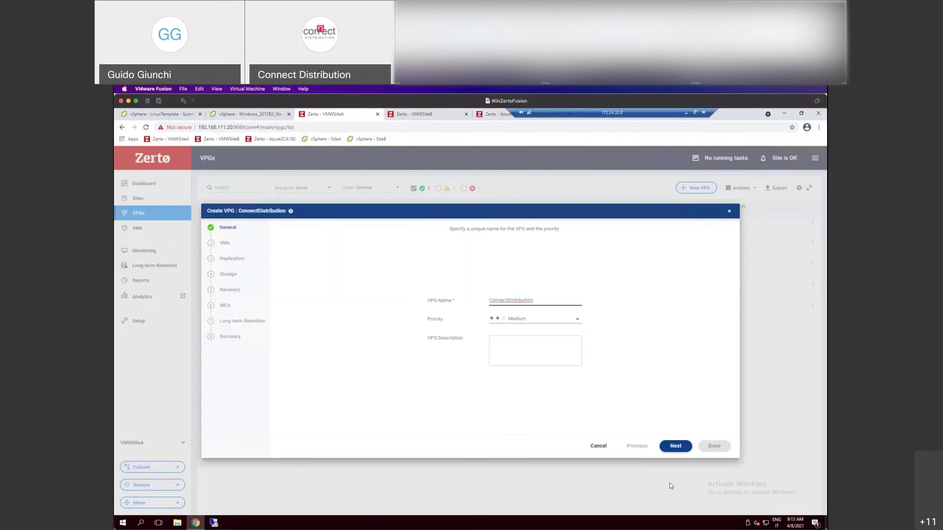
left_click(674, 448)
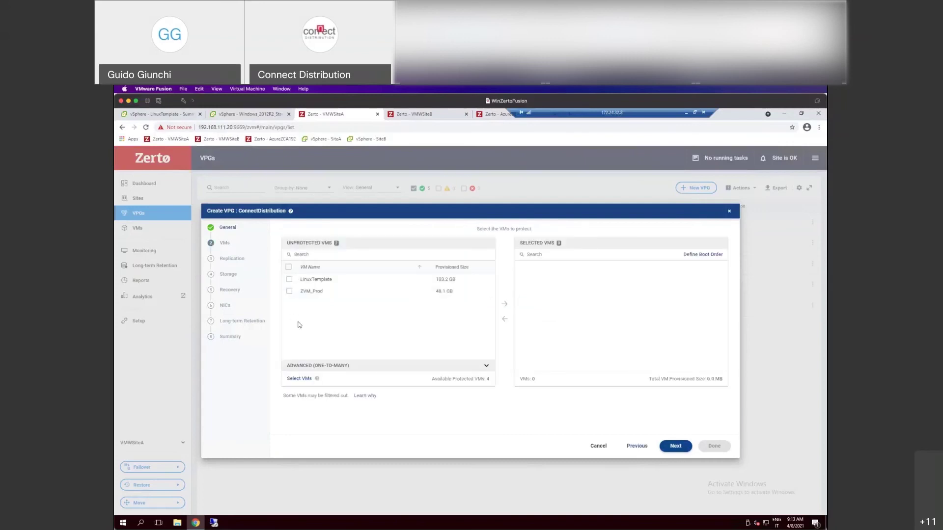
Add the unprotected LinuxTemplate VM to the VPG's selected VMs and check the boot order definition without changing it
left_click(290, 280)
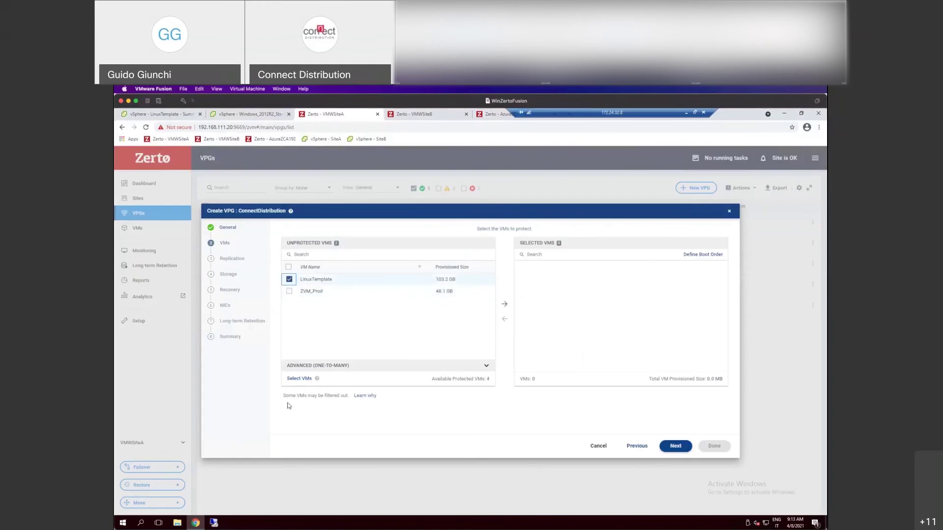
left_click(299, 379)
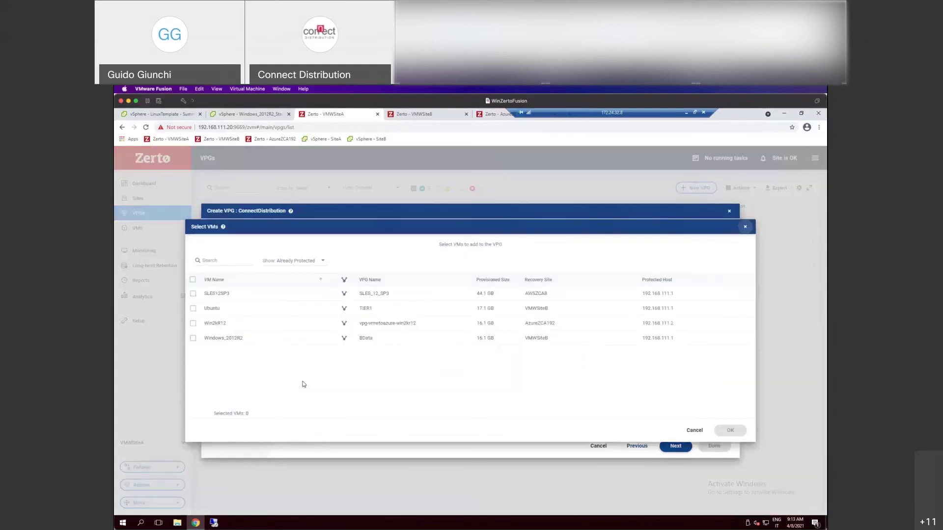
left_click(695, 431)
left_click(162, 114)
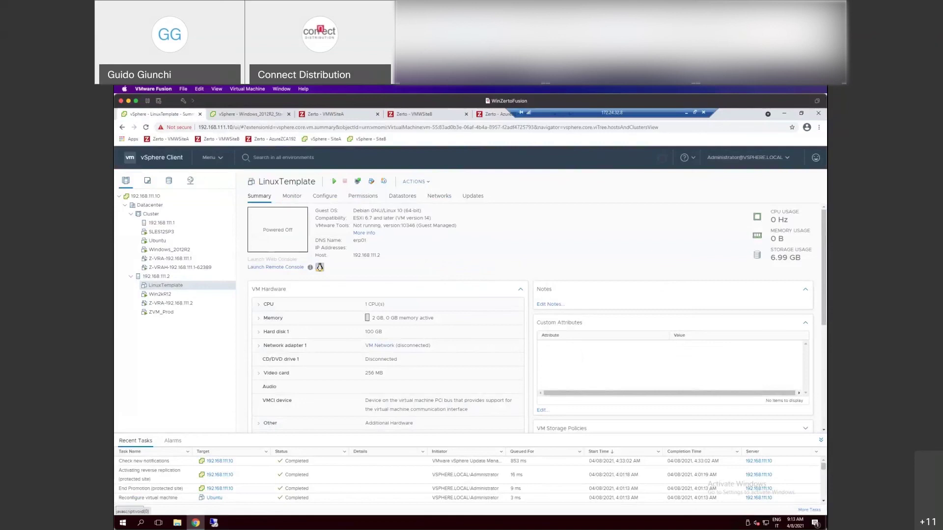
left_click(327, 114)
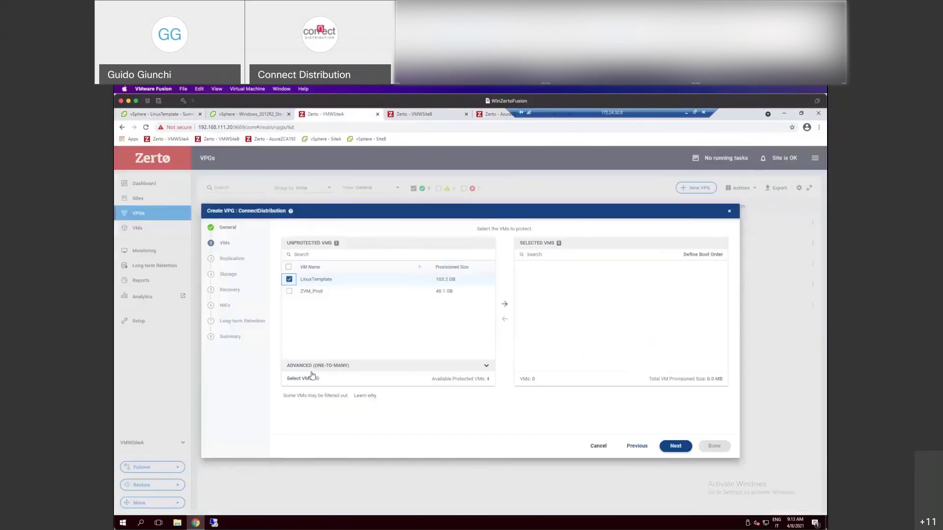
left_click(504, 304)
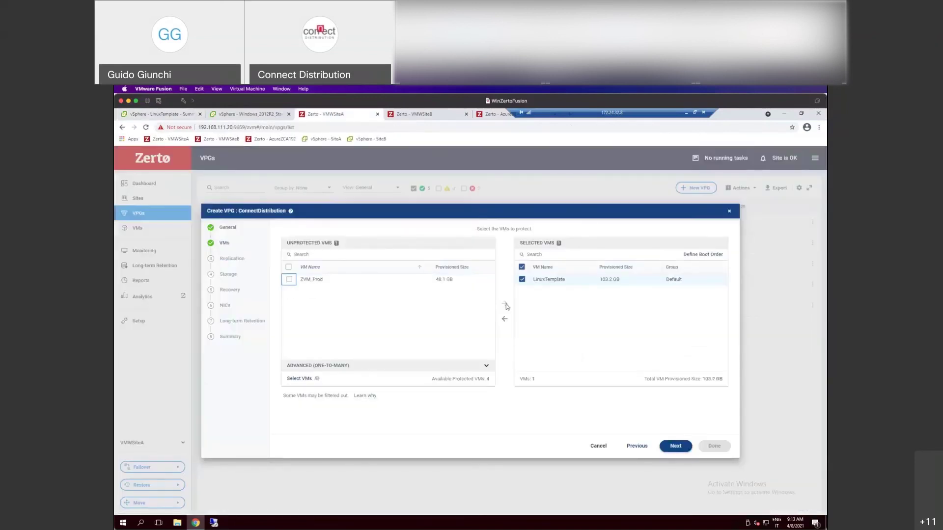
left_click(709, 258)
left_click(522, 407)
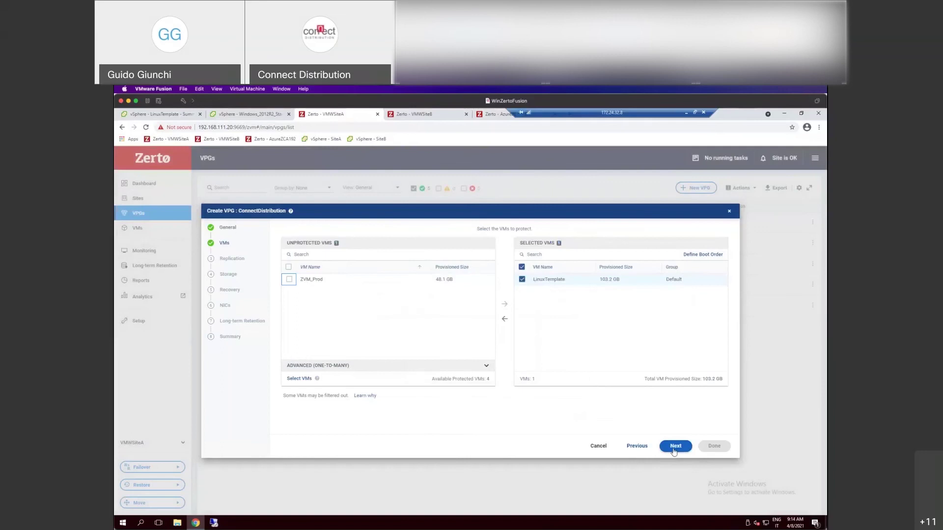
Set the VPG's replication to recovery site VMWSiteB with Cluster as the host and FreeNAS-Right-01 as the datastore
left_click(673, 448)
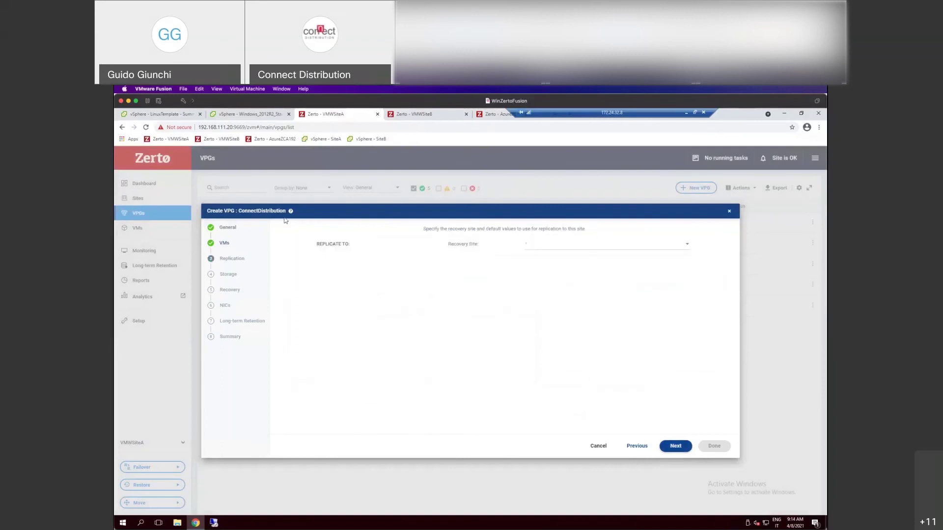
left_click(579, 245)
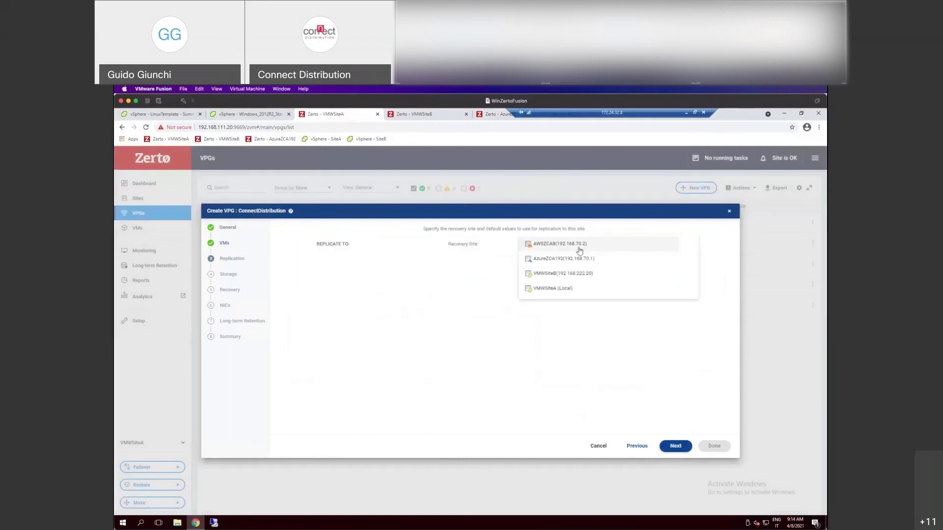
left_click(592, 273)
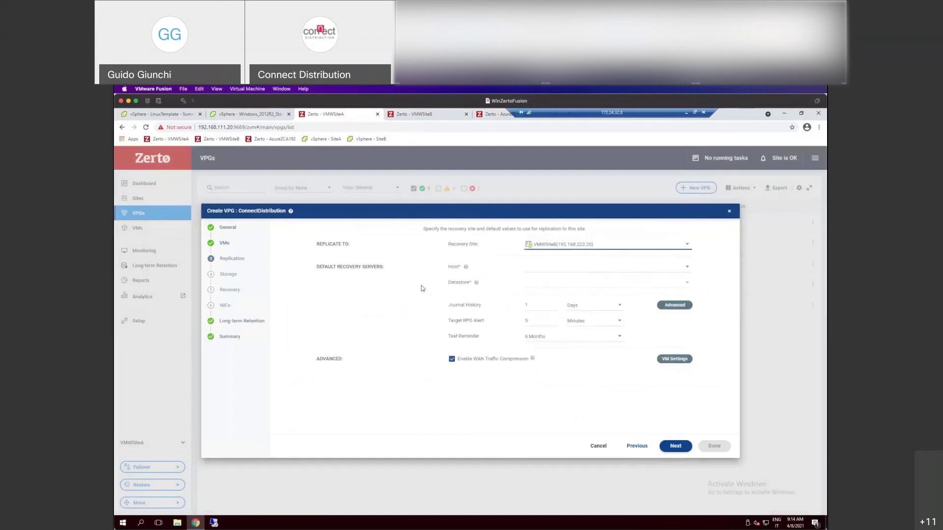
left_click(551, 271)
left_click(564, 284)
left_click(565, 285)
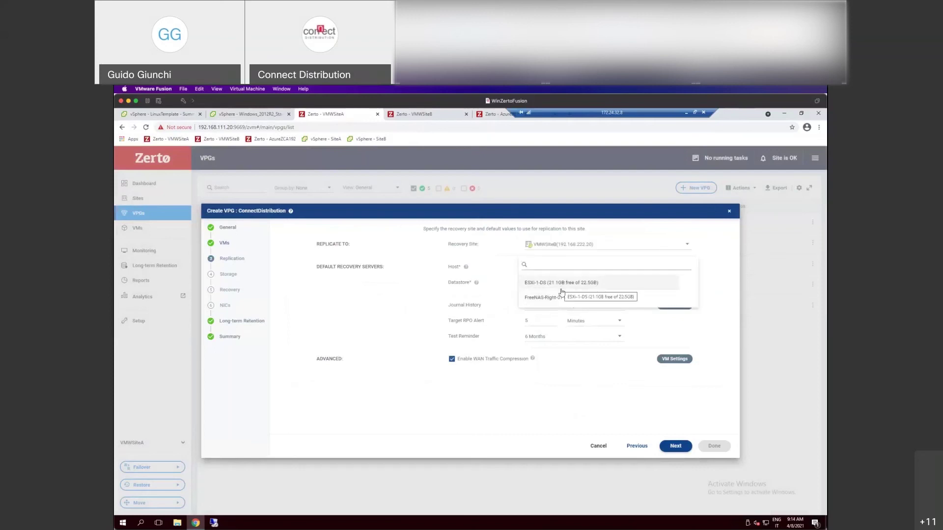
left_click(562, 297)
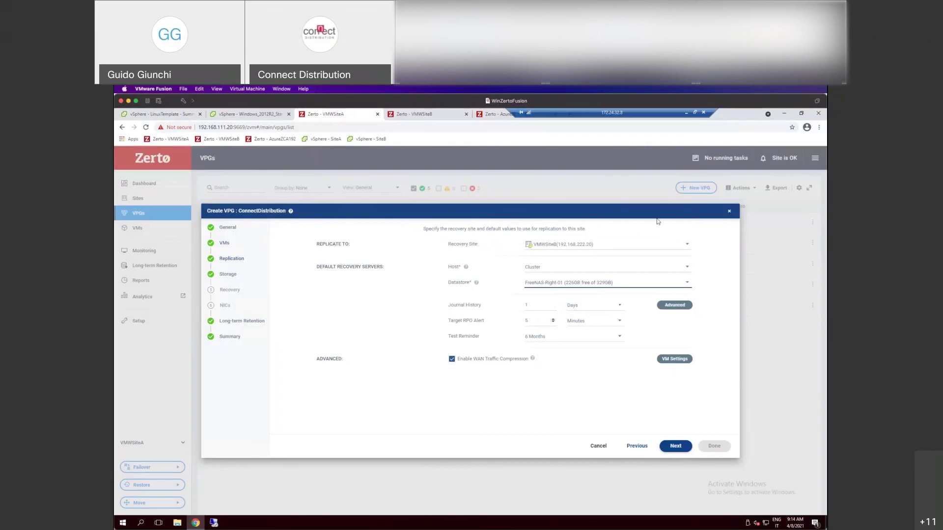
Accept the default replication options and LinuxTemplate volume storage settings, proceeding to the recovery settings
mouse_move(561, 216)
left_mouse_down()
mouse_move(568, 249)
mouse_move(567, 228)
left_mouse_up()
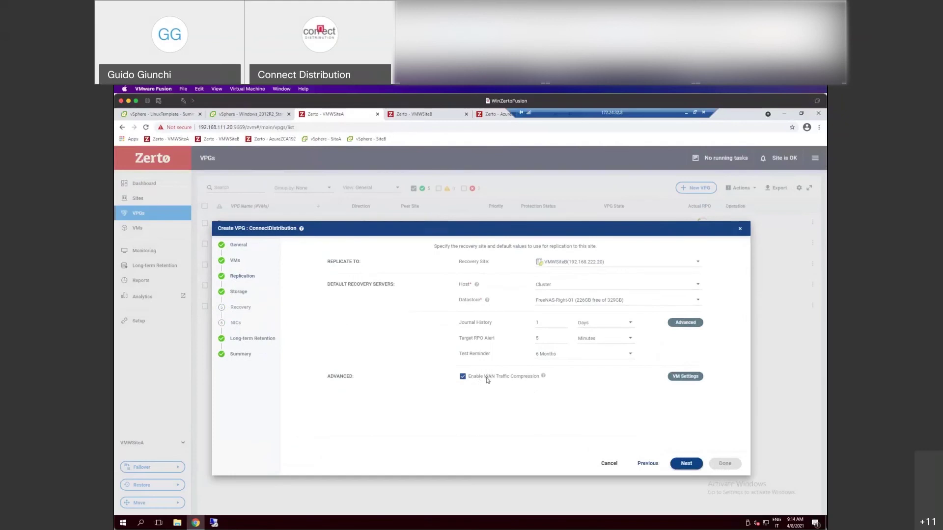
left_click(686, 466)
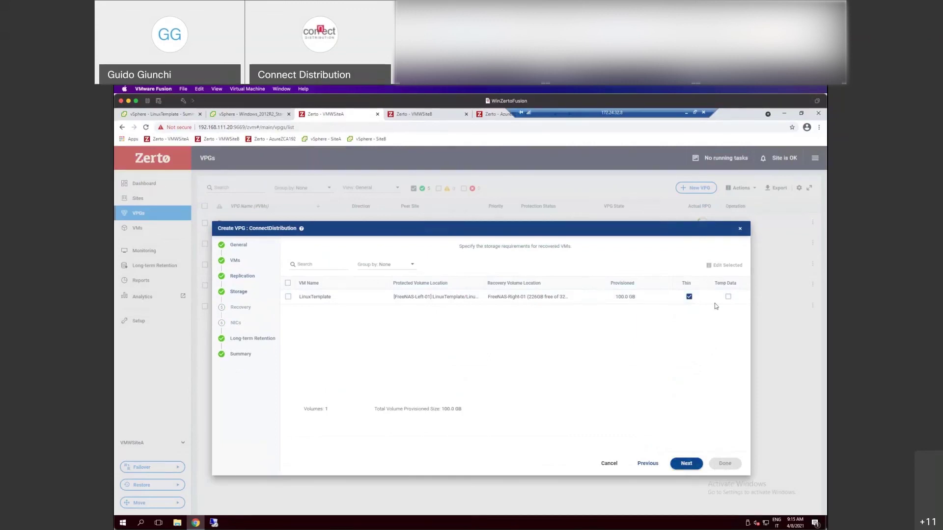
left_click(685, 464)
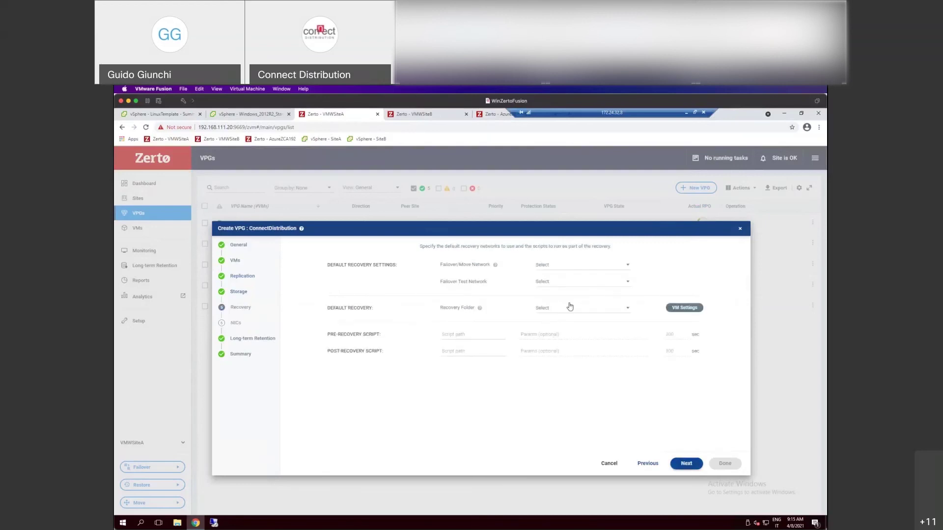
Set the recovery networks to VM Network for failover/move and FailOverTest for testing, with / as the recovery folder, and proceed to the NIC settings
left_click(566, 268)
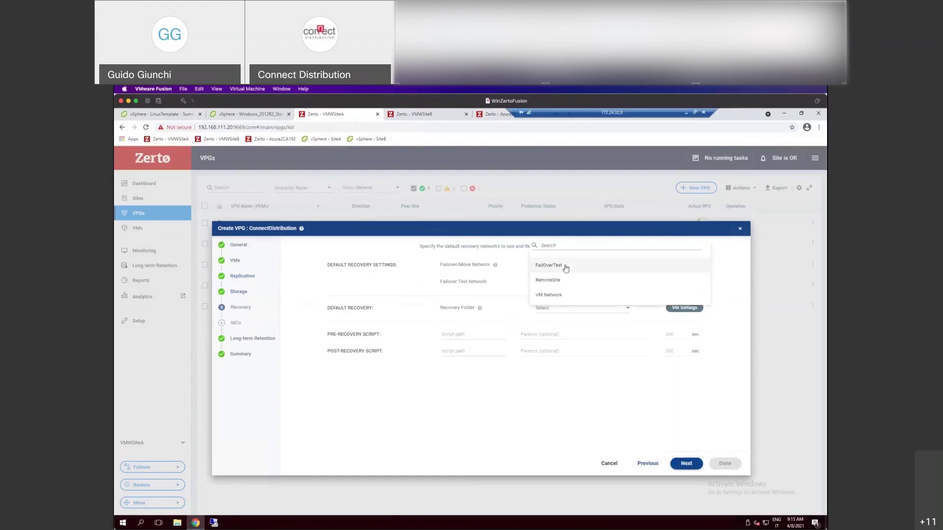
left_click(557, 294)
left_click(558, 288)
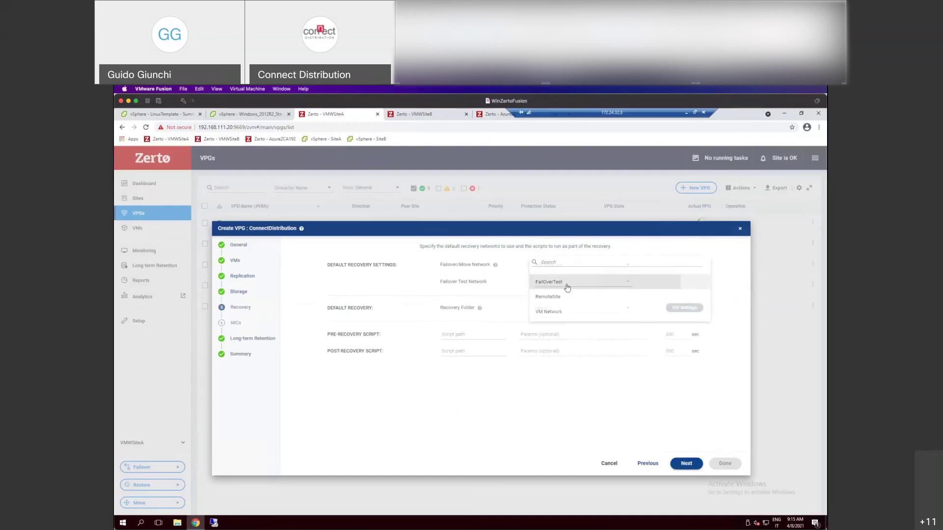
left_click(564, 285)
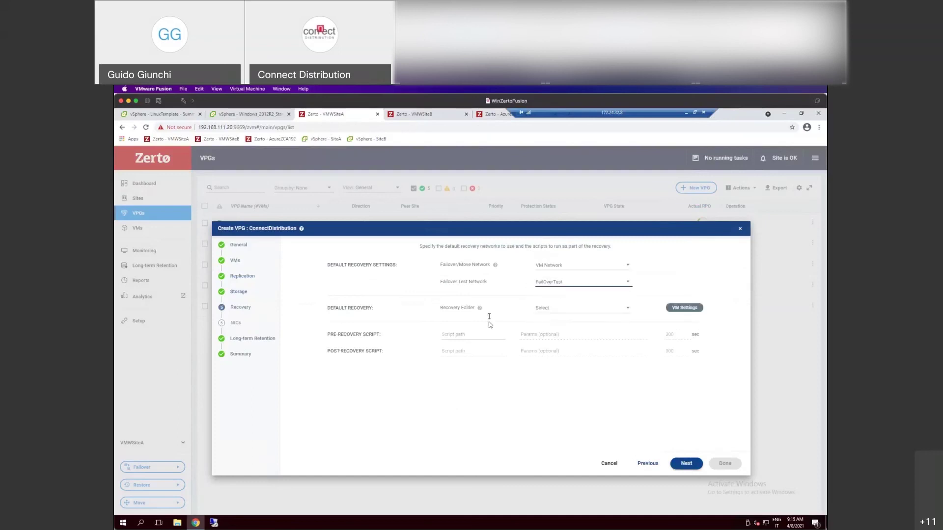
left_click(595, 307)
left_click(578, 324)
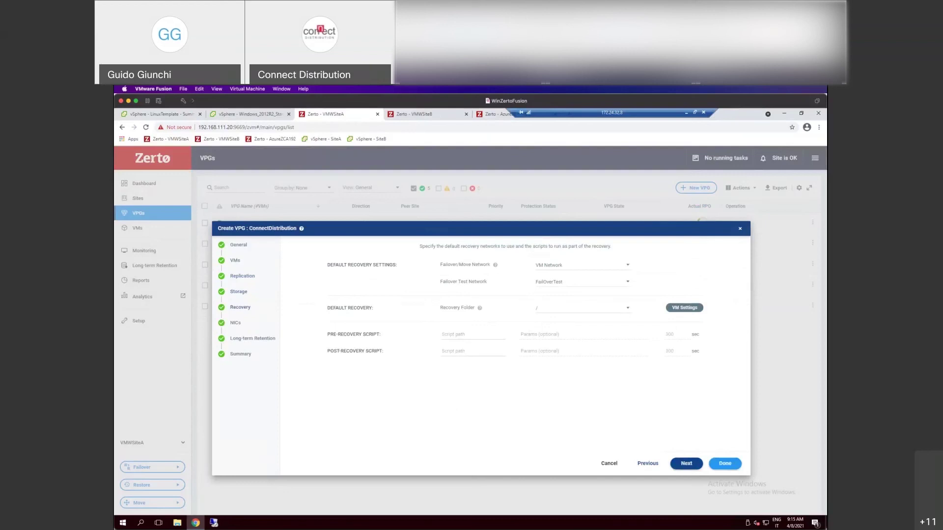
left_click(687, 465)
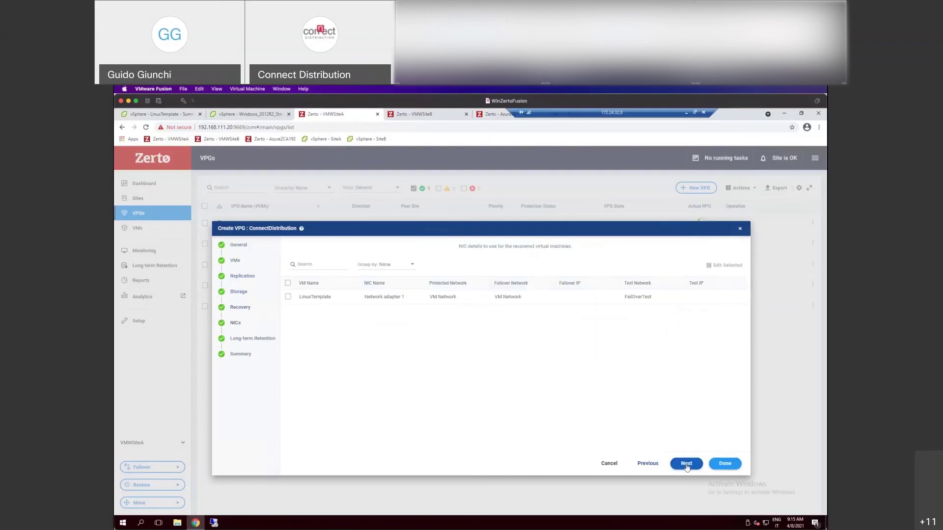
Review the recovery NIC details of LinuxTemplate's network adapter without changing them, and proceed to long-term retention
left_click(288, 296)
left_click(724, 265)
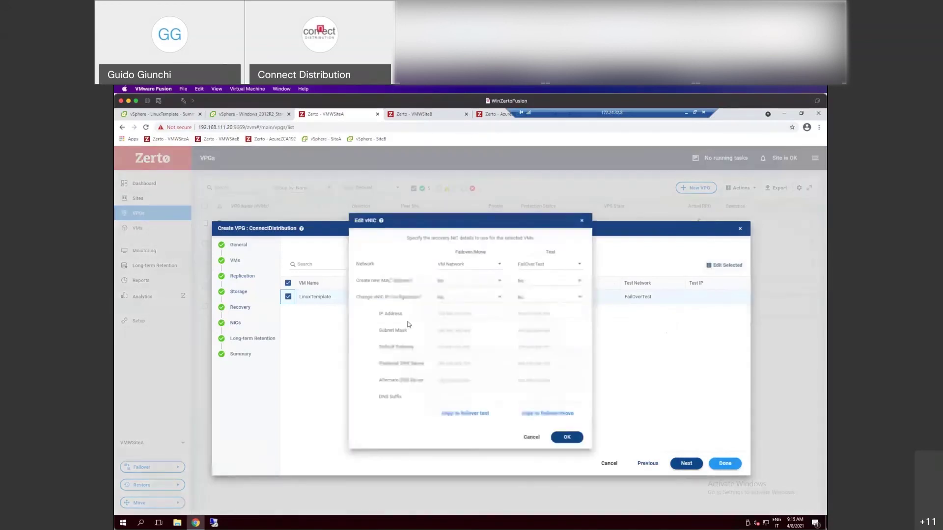
left_click(533, 437)
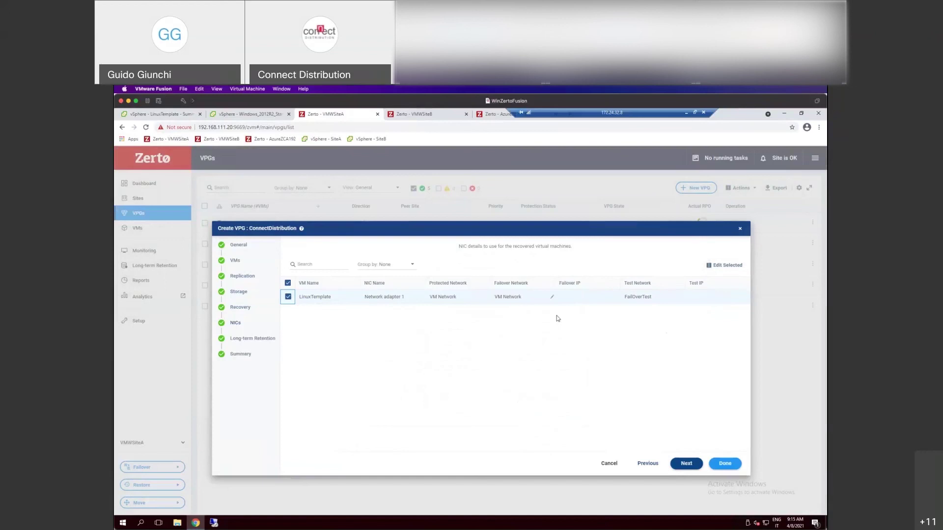
left_click(685, 463)
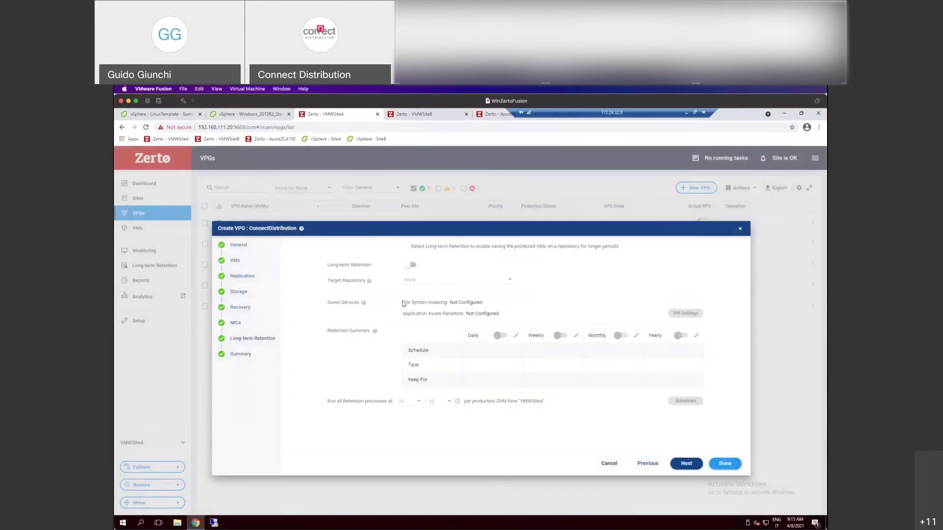
Enable long-term retention to Azure_Repository, turning weekly retention on and monthly retention off
left_click(409, 263)
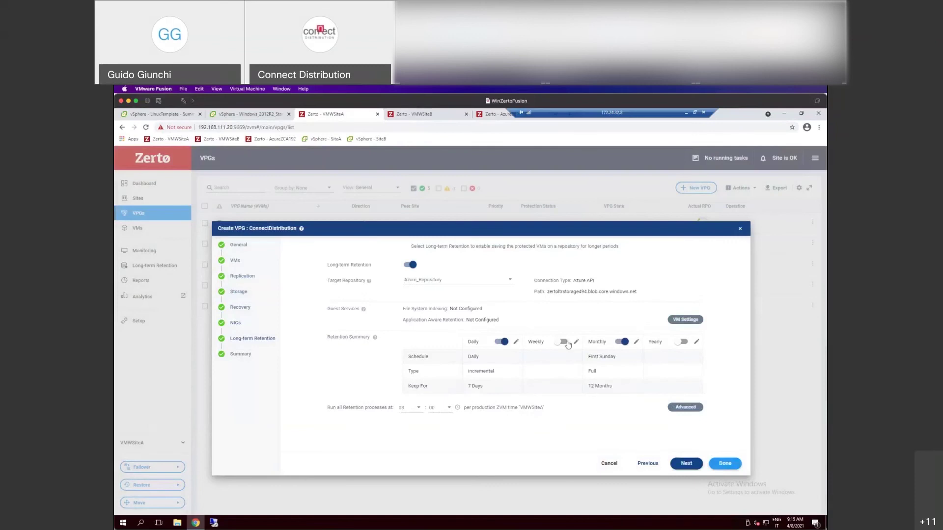
left_click(568, 345)
left_click(622, 344)
Check the advanced retention settings and accept them with automatic retry enabled and Optimal long-term compression
left_click(683, 407)
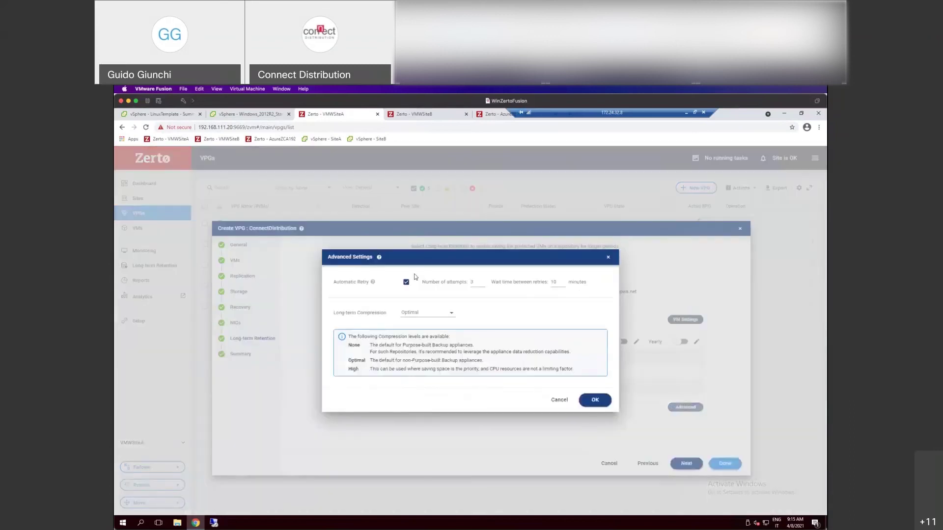
left_click(447, 313)
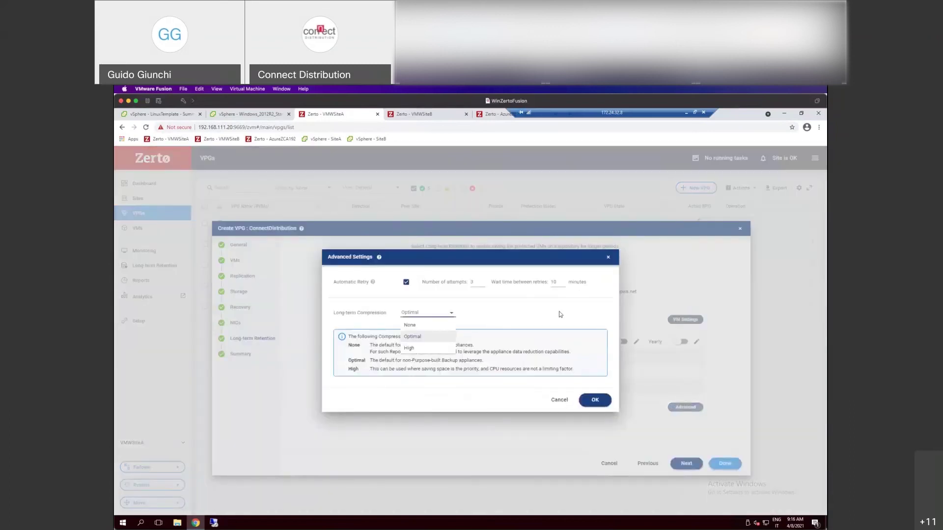
left_click(561, 314)
left_click(594, 399)
Examine the file system indexing option for LinuxTemplate in the guest services settings and leave without applying changes
left_click(685, 320)
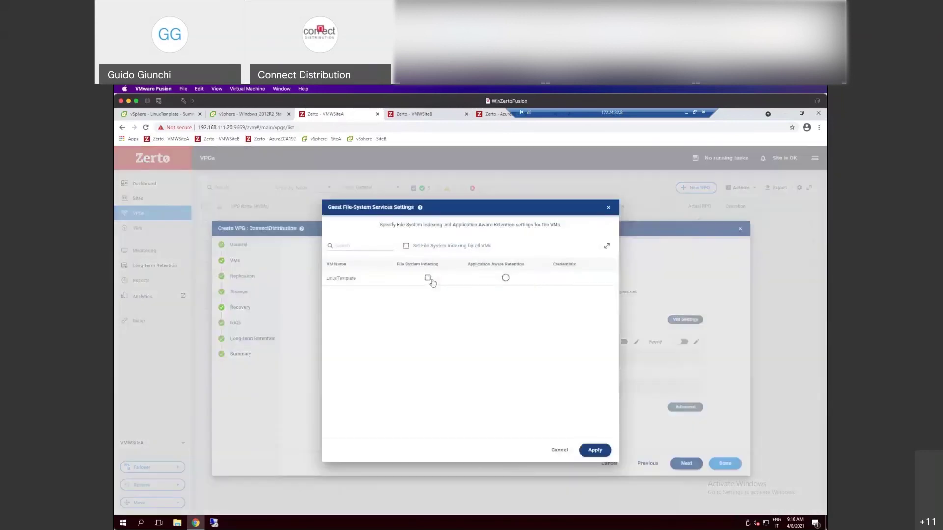
left_click(427, 278)
left_click(560, 451)
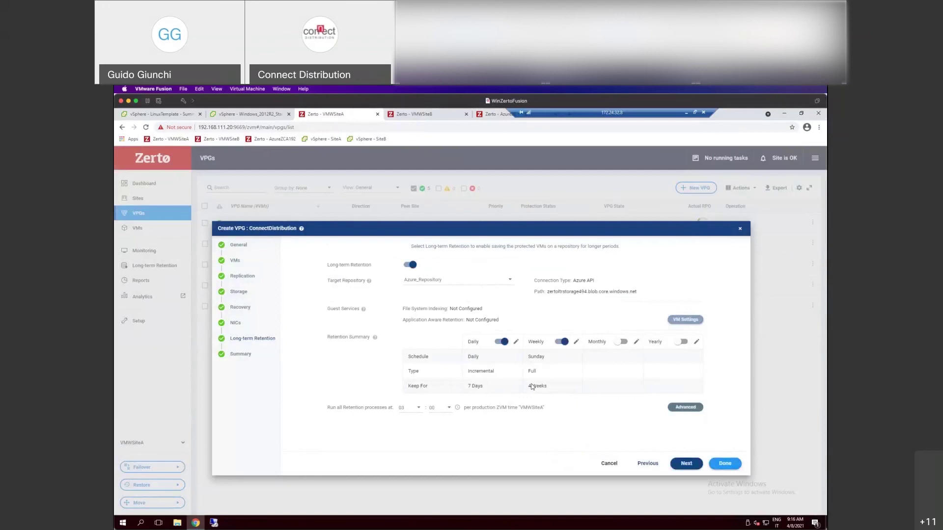
Proceed to the VPG summary and finish creating the ConnectDistribution VPG
left_click(687, 463)
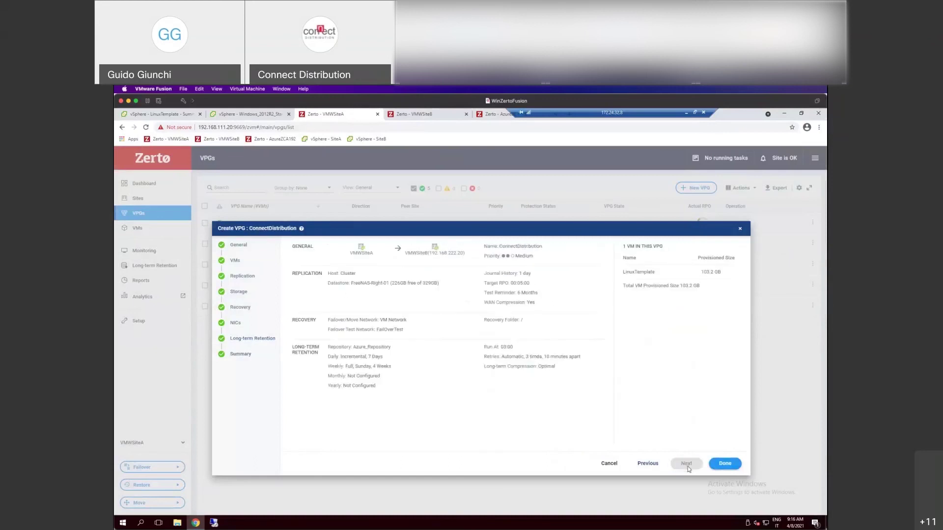
left_click(717, 471)
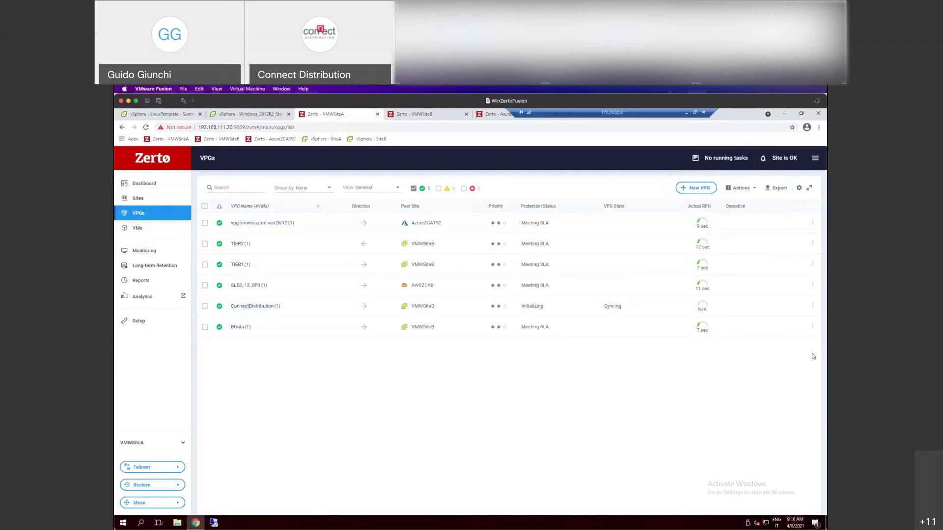
left_click(812, 327)
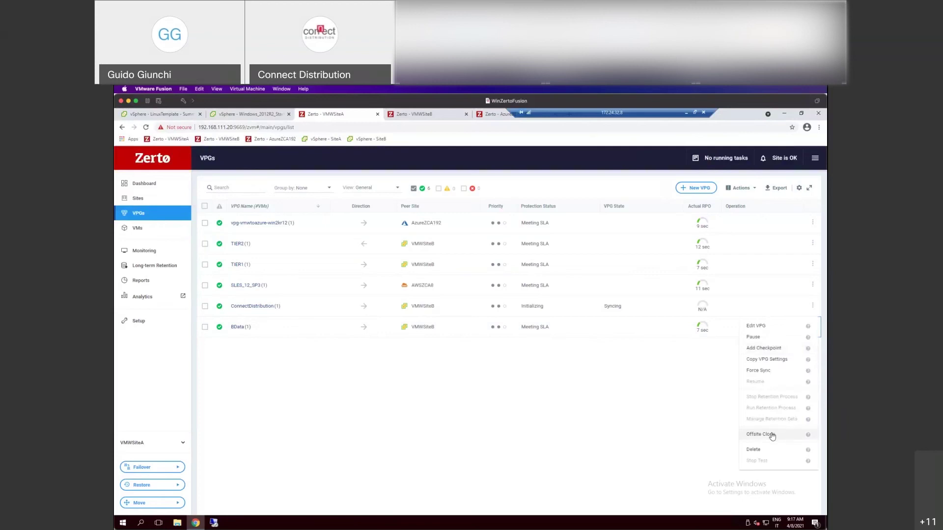
left_click(542, 442)
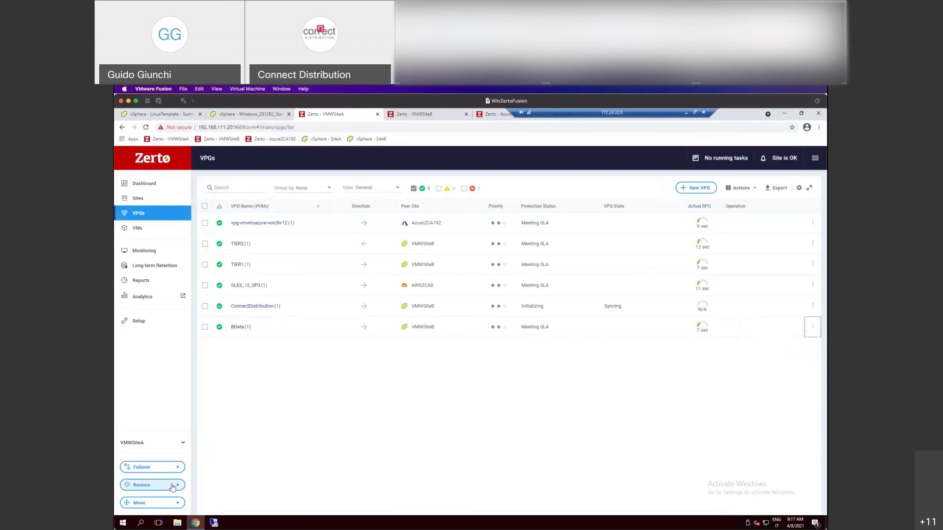
Start a file restore for the Windows_2012R2 VM in the BData VPG and proceed to its checkpoints
left_click(173, 487)
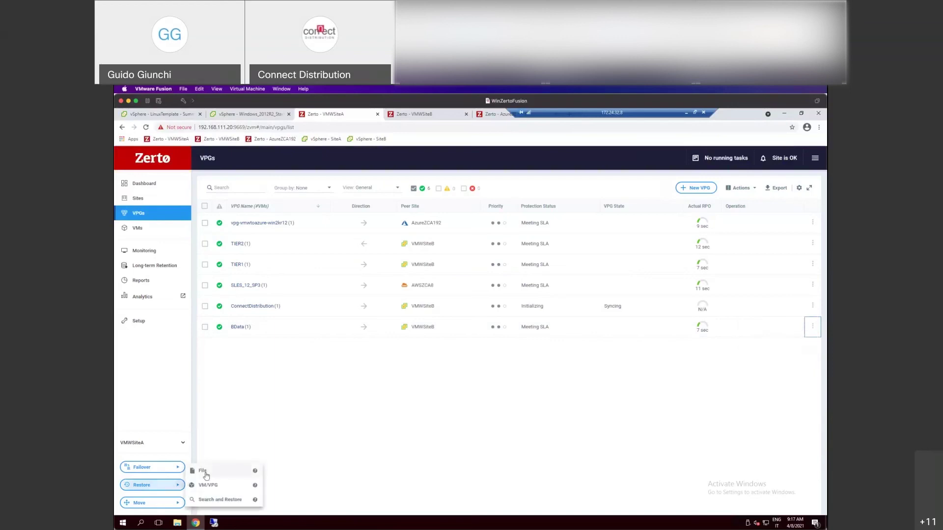
left_click(203, 472)
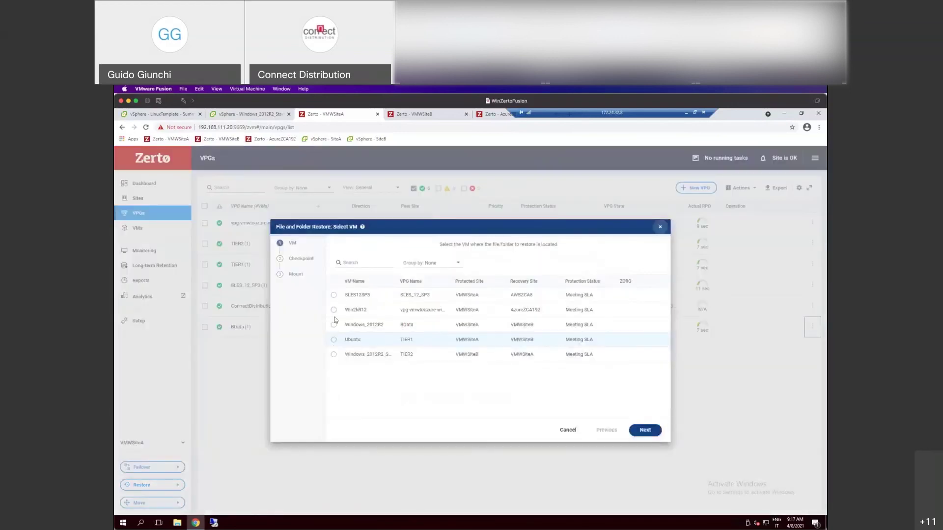
left_click(334, 325)
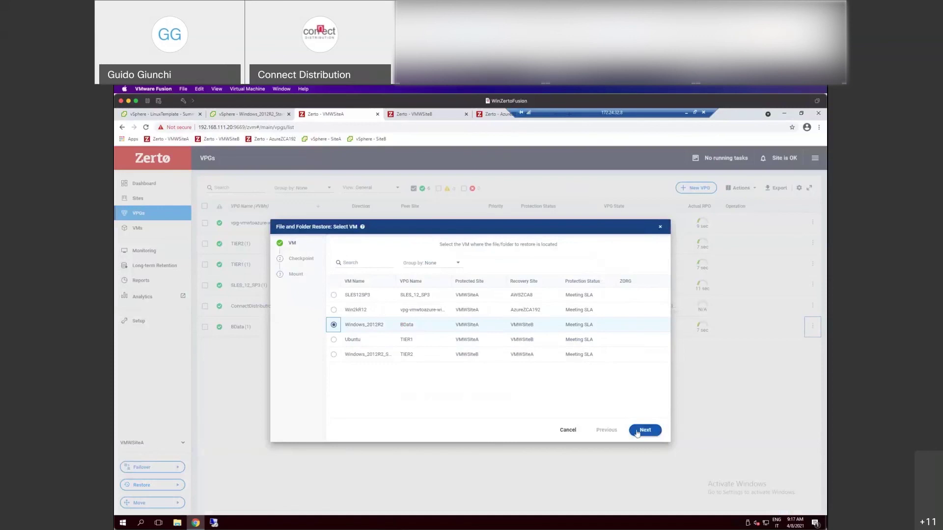
left_click(644, 430)
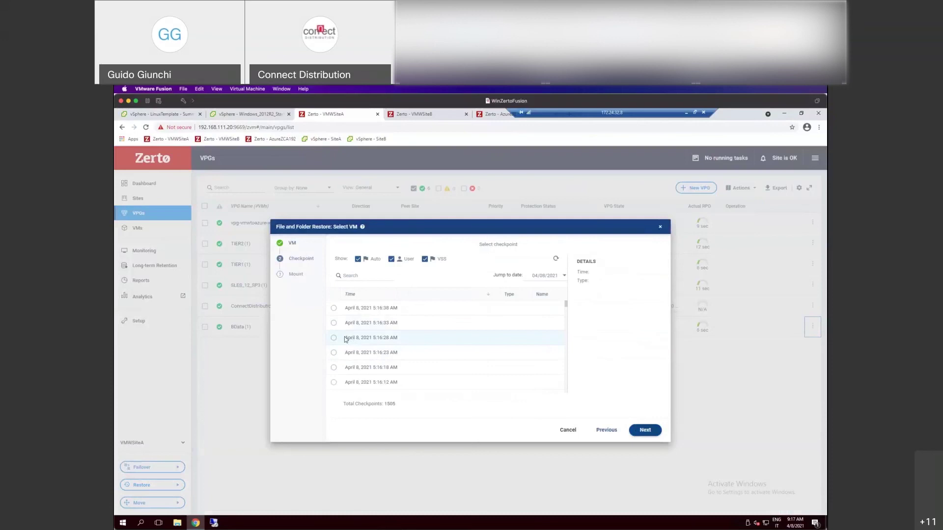
Select the April 8, 2021 5:16:38 AM checkpoint and mount the VM from it
left_click(335, 309)
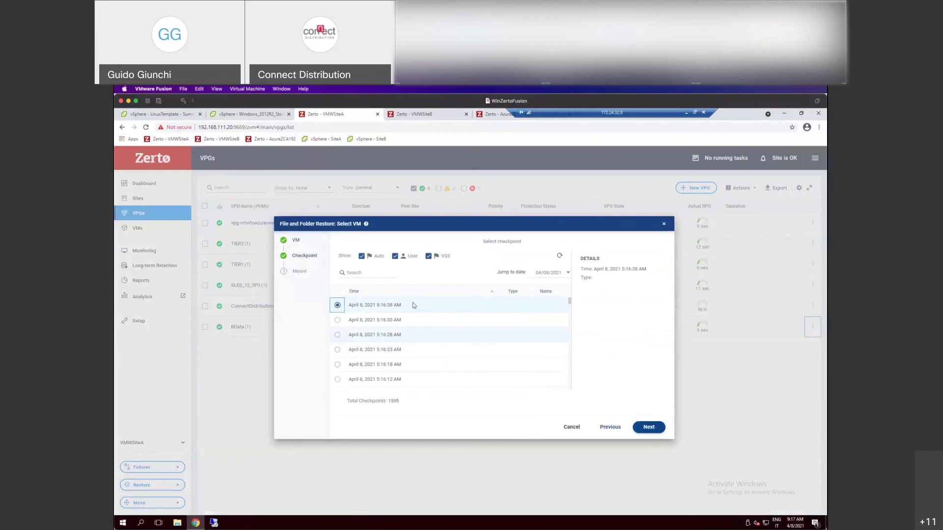
left_click(648, 426)
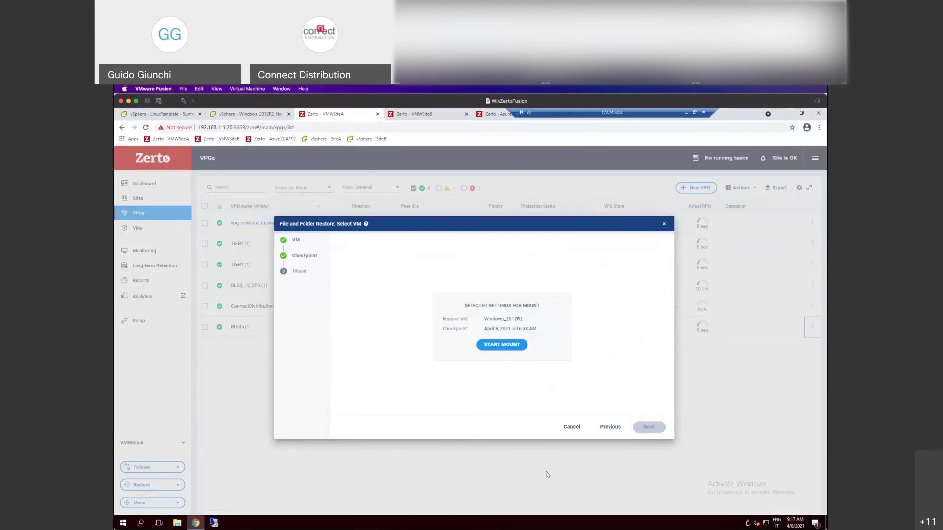
left_click(500, 349)
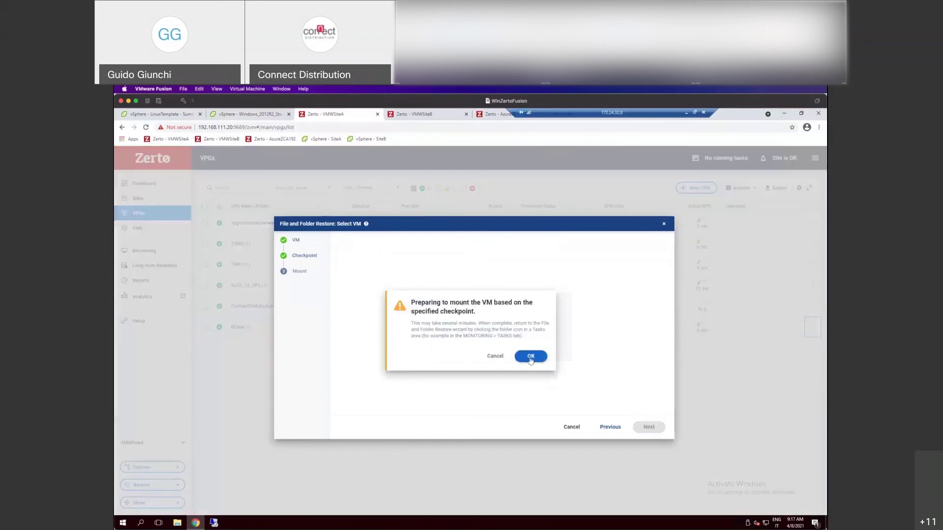
left_click(530, 357)
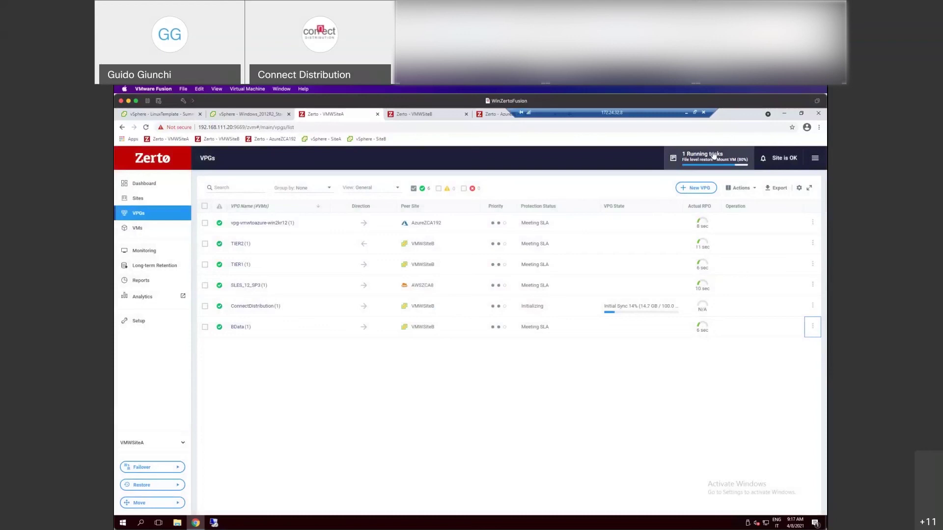
Open the file-level restore task waiting for input and proceed to its file and folder selection
left_click(714, 155)
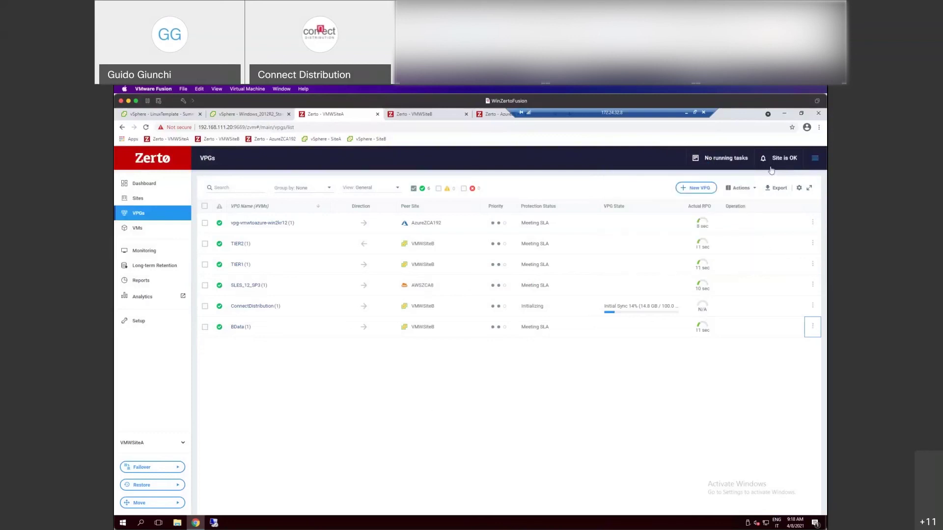
mouse_move(716, 157)
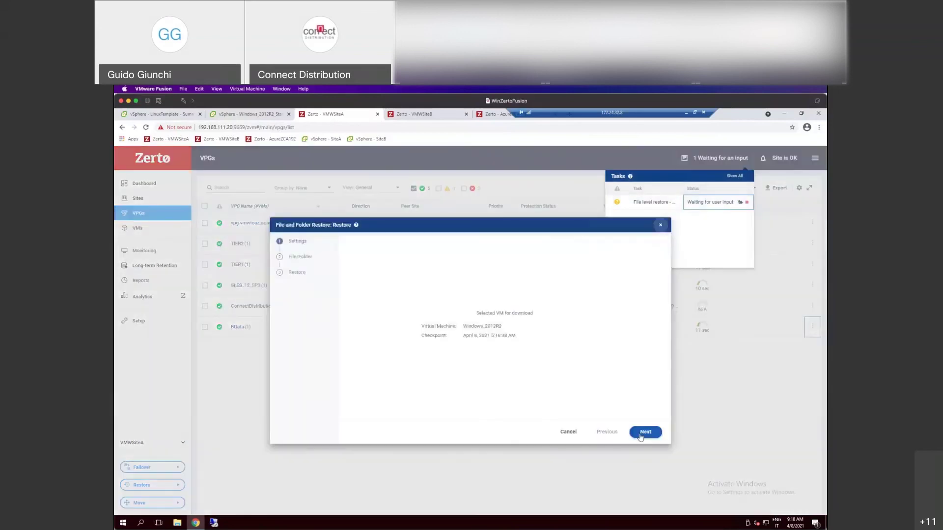
left_click(640, 435)
Select desktop.ini from the Users folder on drive C for restore and proceed to the restore options
left_click(362, 276)
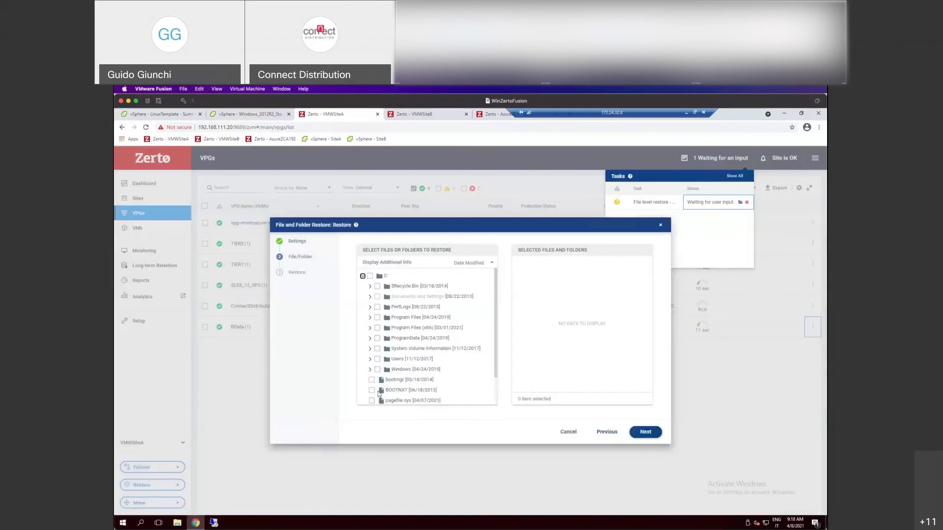
scroll(381, 343, "down", 1)
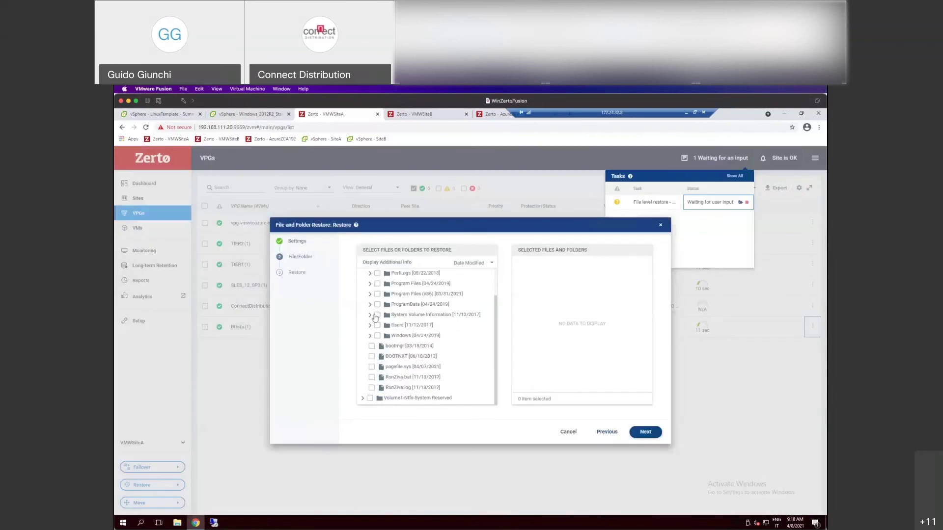
mouse_move(372, 326)
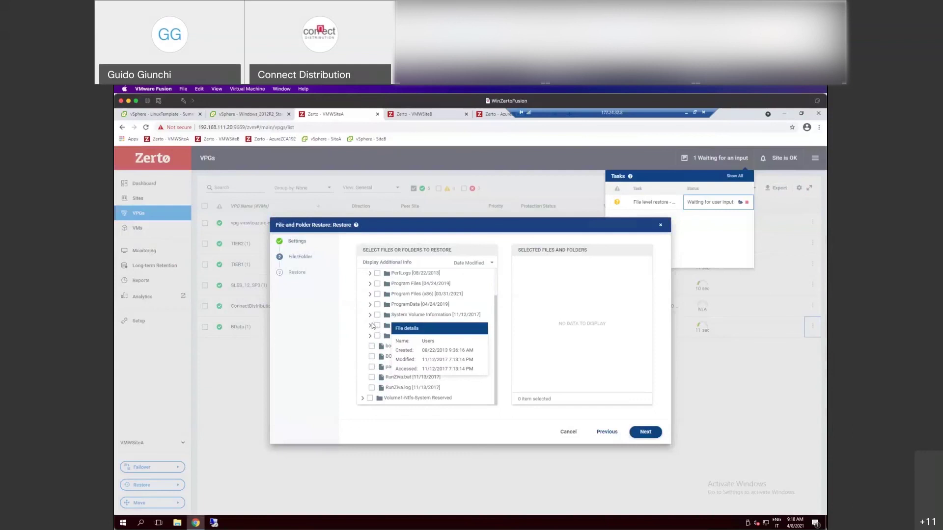
left_click(371, 327)
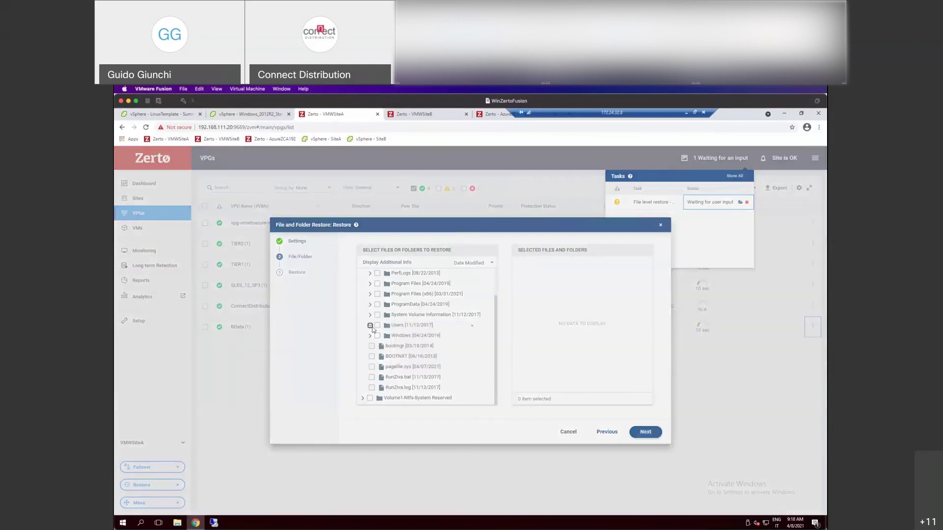
left_click(379, 326)
left_click(644, 433)
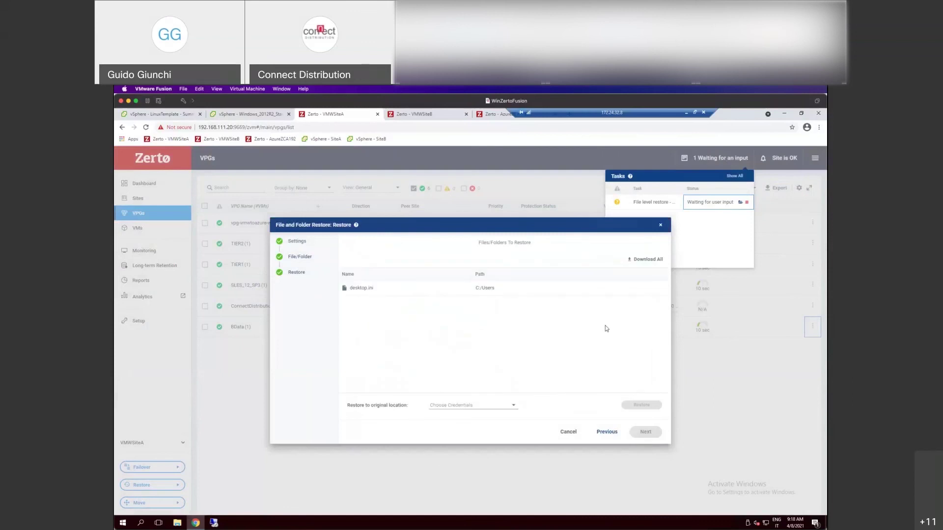
Download and keep the desktop.ini file, close the restore wizard and unmount the VM
left_click(646, 260)
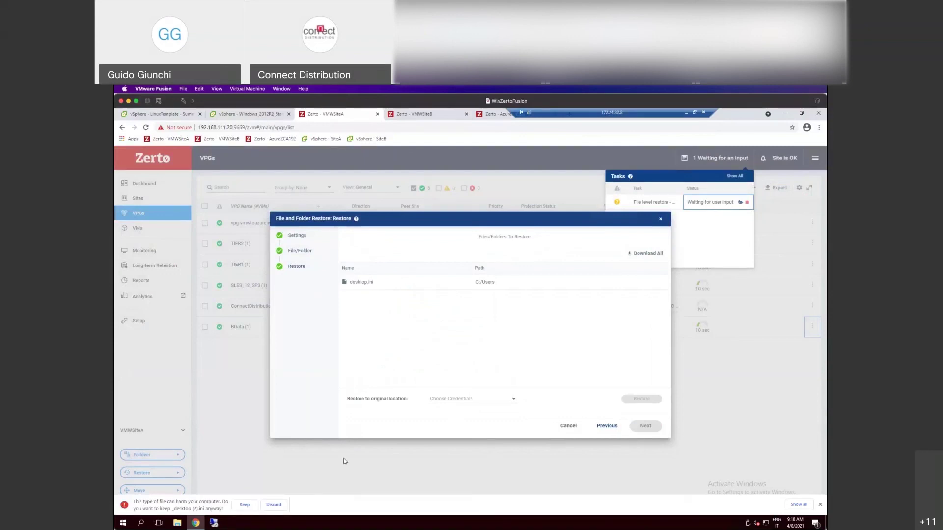
left_click(244, 504)
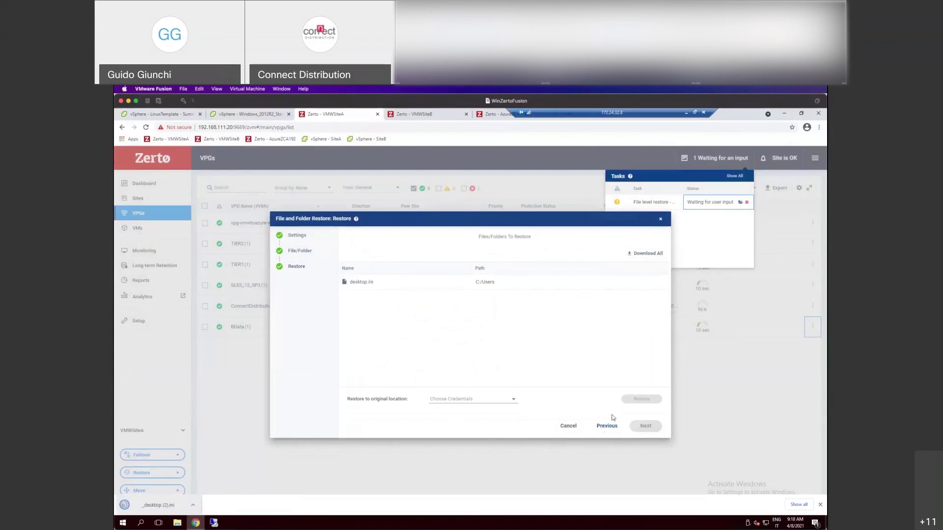
left_click(568, 426)
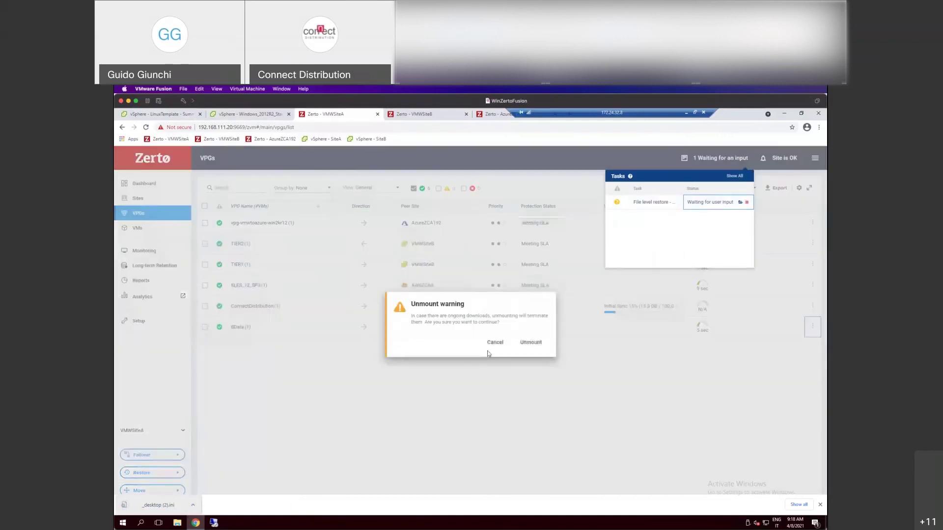
left_click(530, 343)
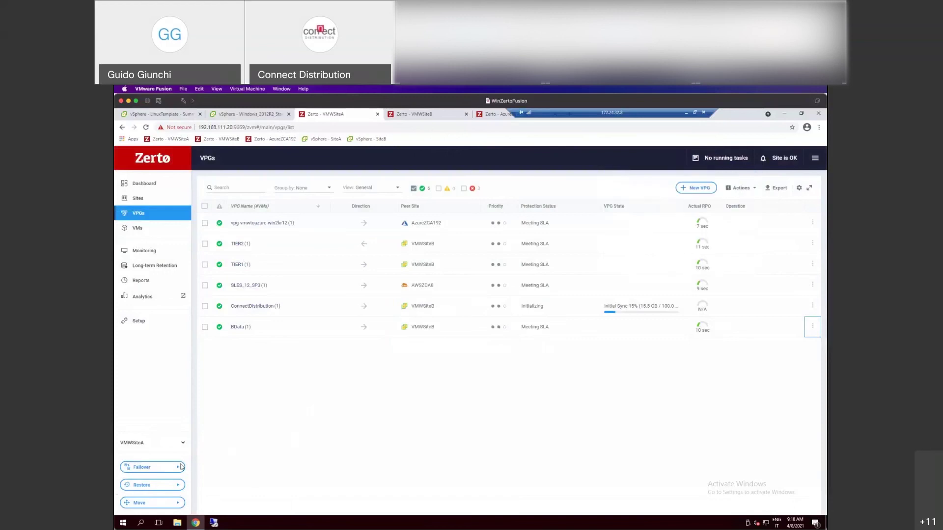
left_click(169, 470)
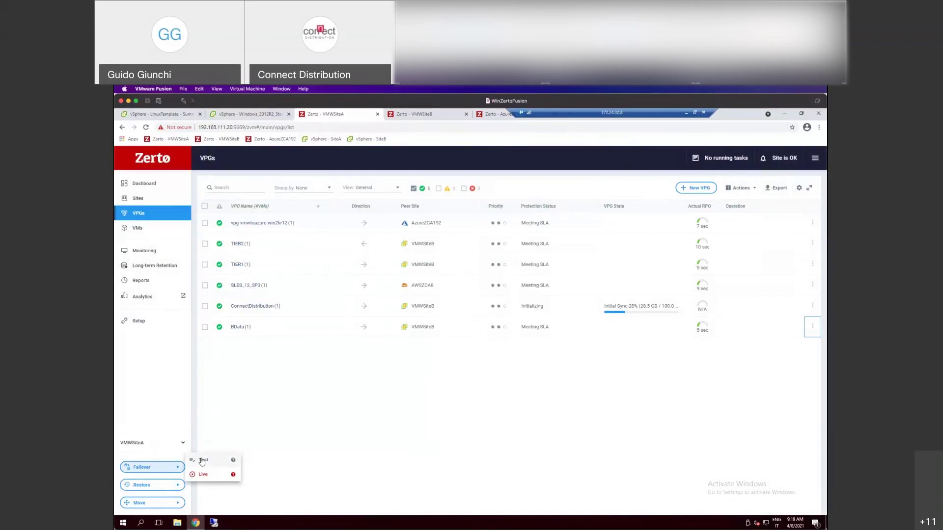
left_click(202, 461)
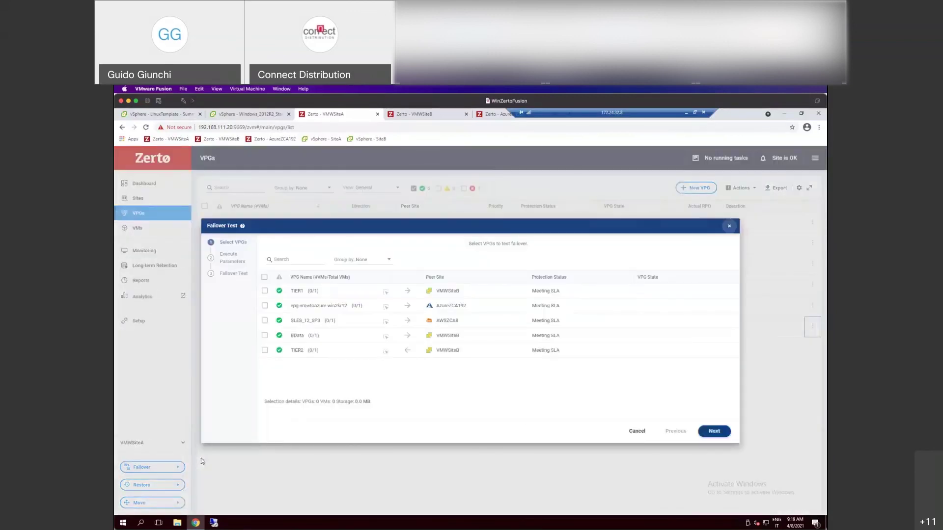
left_click(637, 430)
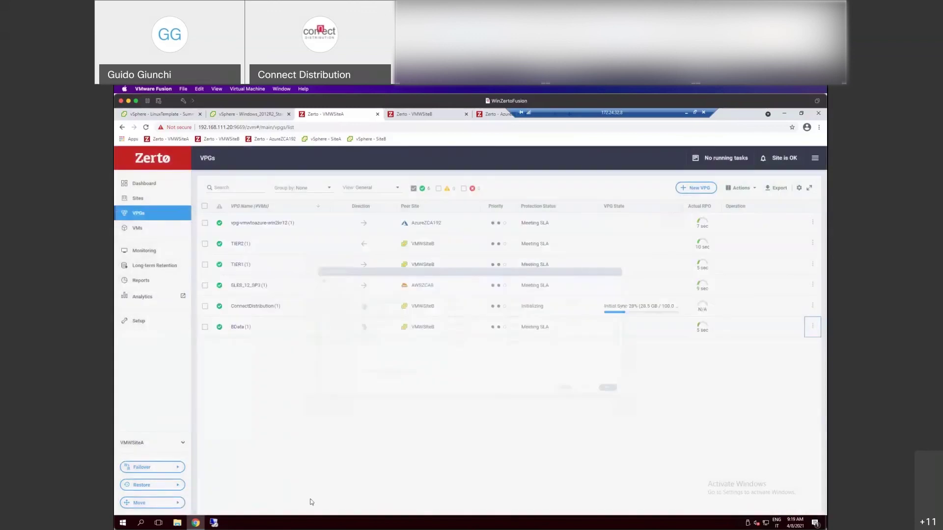
left_click(146, 469)
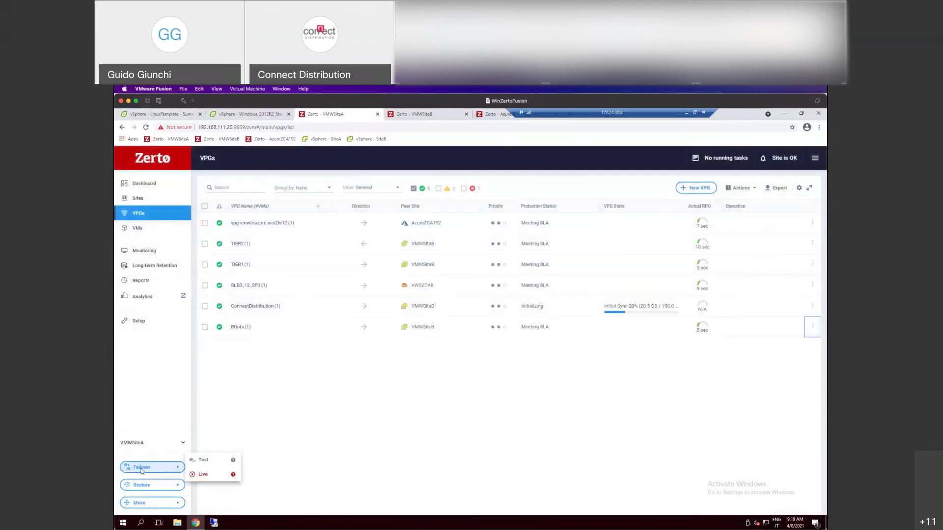
left_click(283, 425)
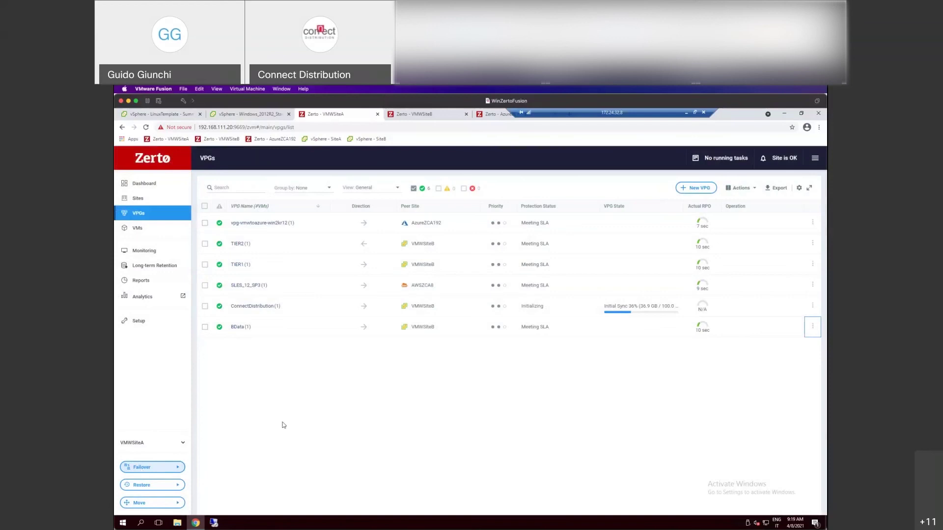
Switch to the Zerto VMWSiteB console, open its VPG list and start a live failover
left_click(419, 116)
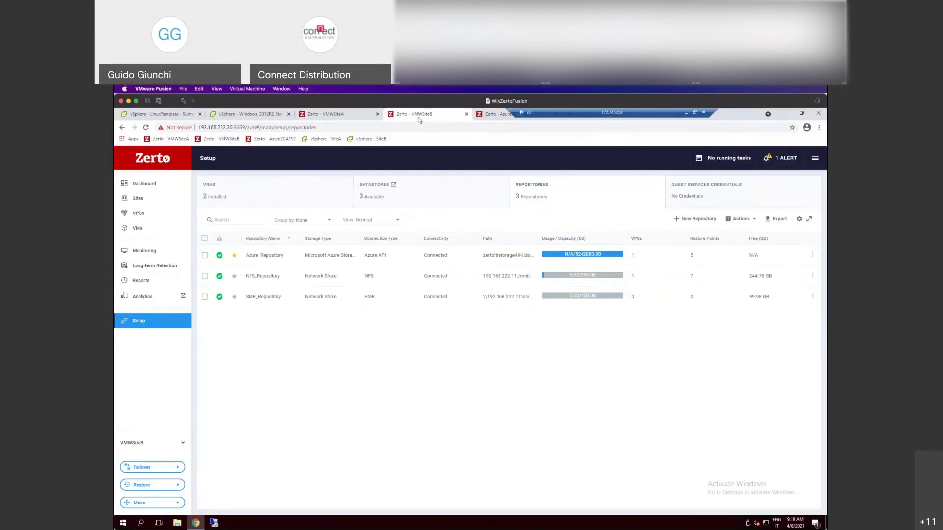
left_click(166, 220)
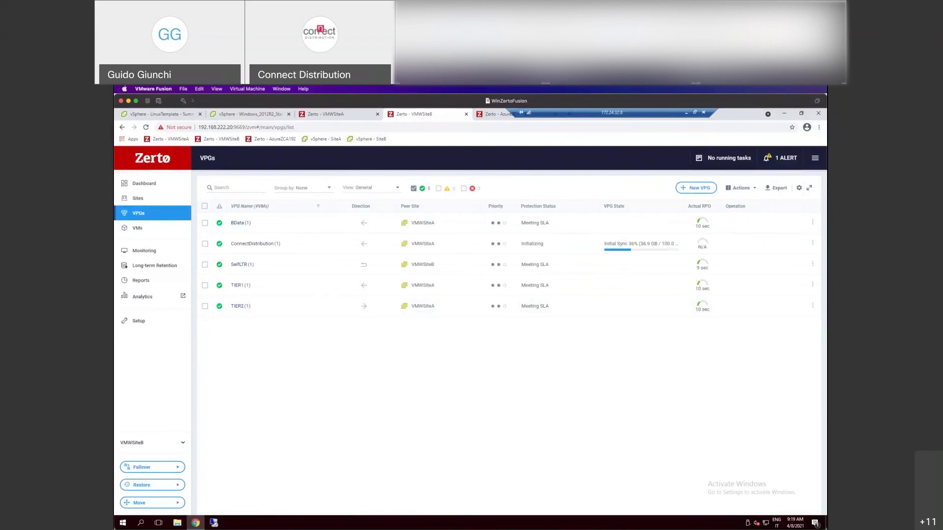
left_click(181, 468)
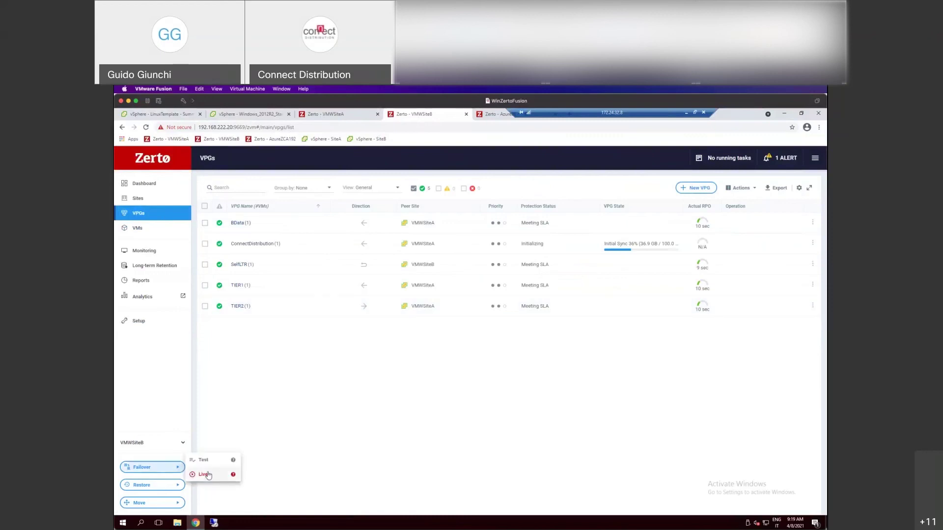
left_click(202, 474)
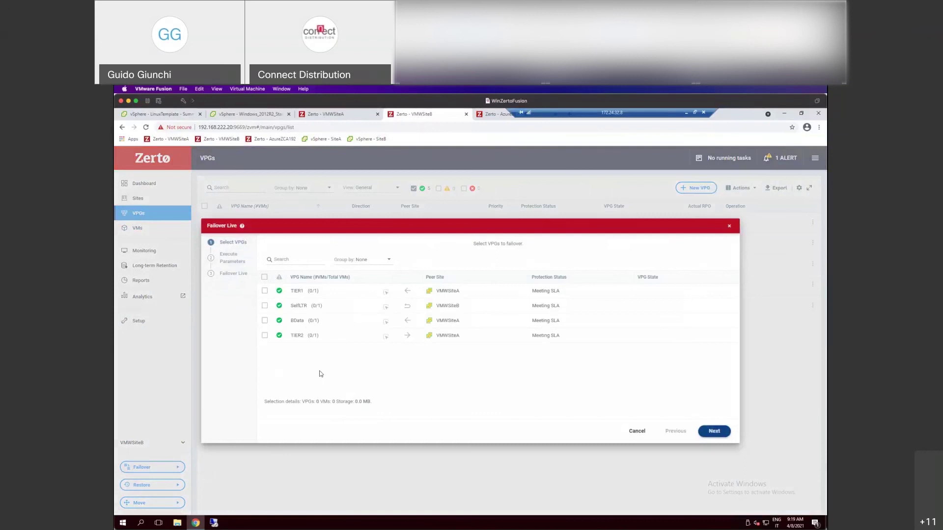
left_click(265, 336)
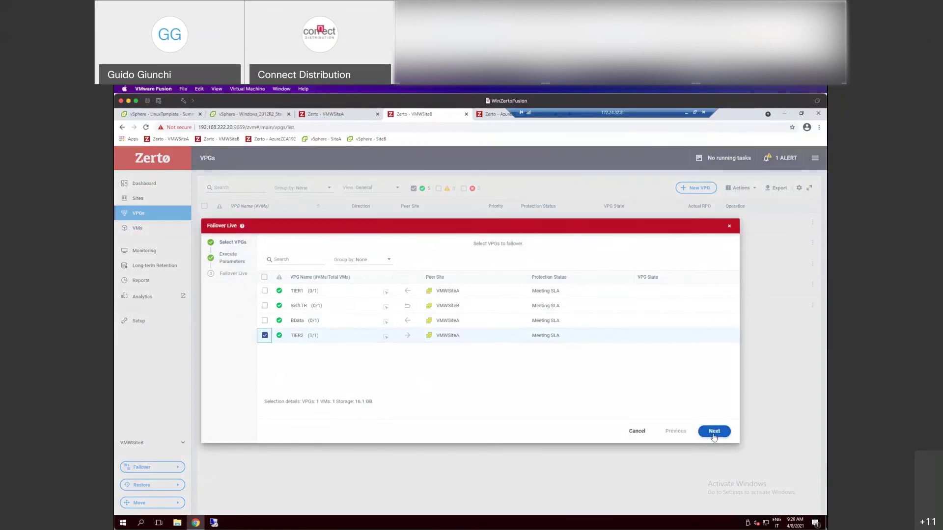
left_click(355, 115)
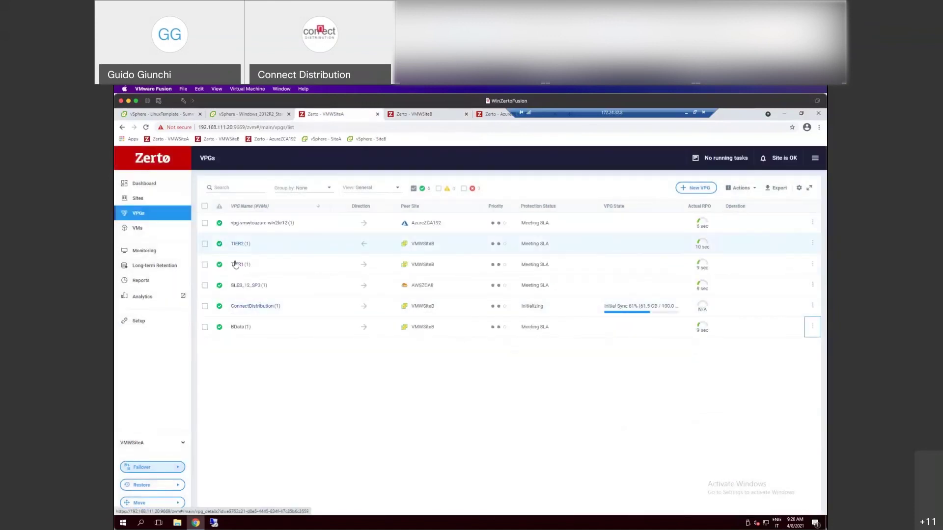
left_click(413, 114)
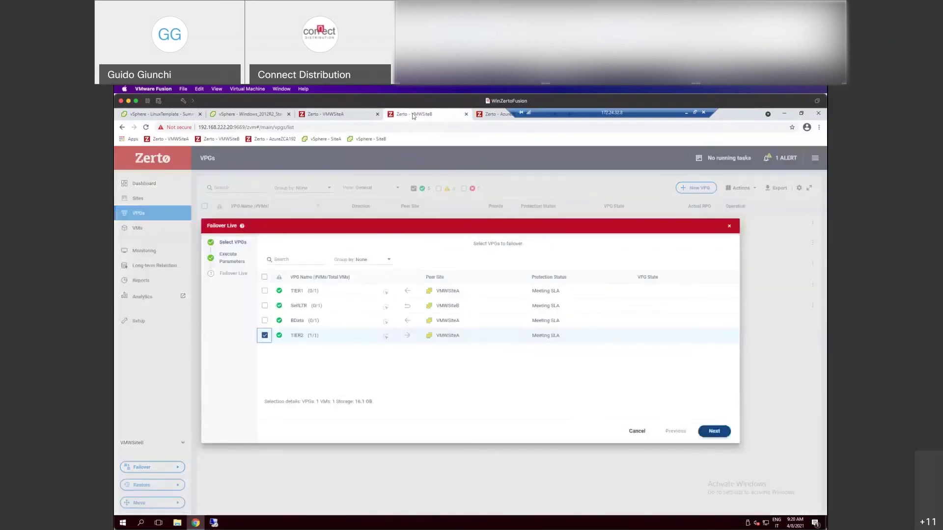
left_click(265, 335)
Choose the TIER1 VPG for the live failover and set its recovery checkpoint to April 8, 2021 5:19:45 AM
left_click(266, 291)
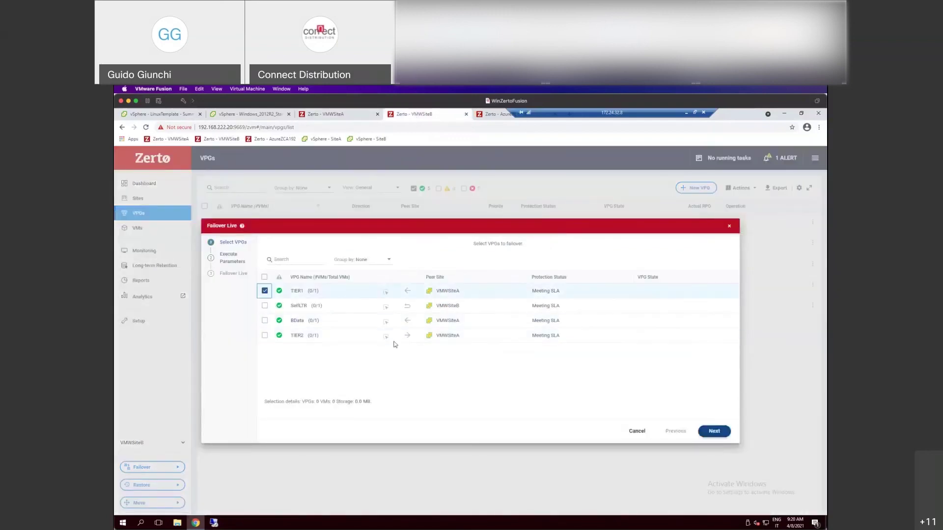
left_click(720, 433)
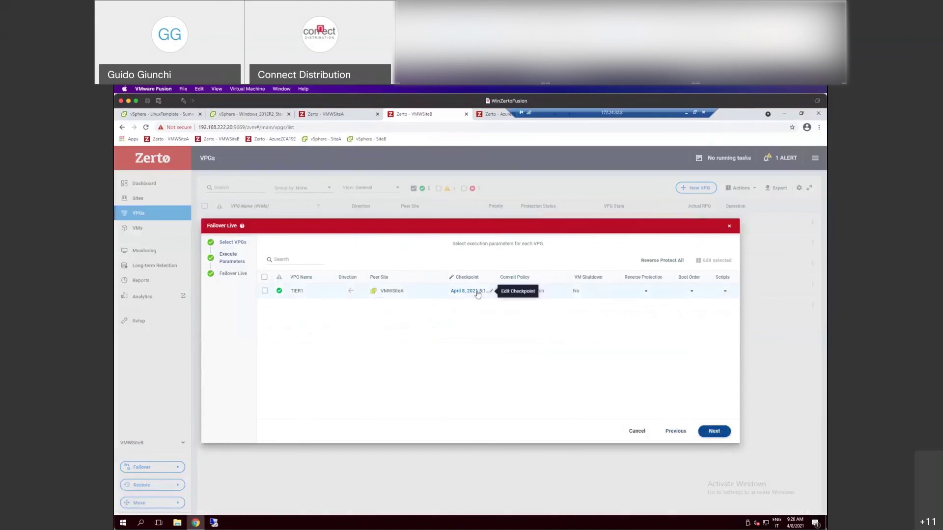
left_click(478, 294)
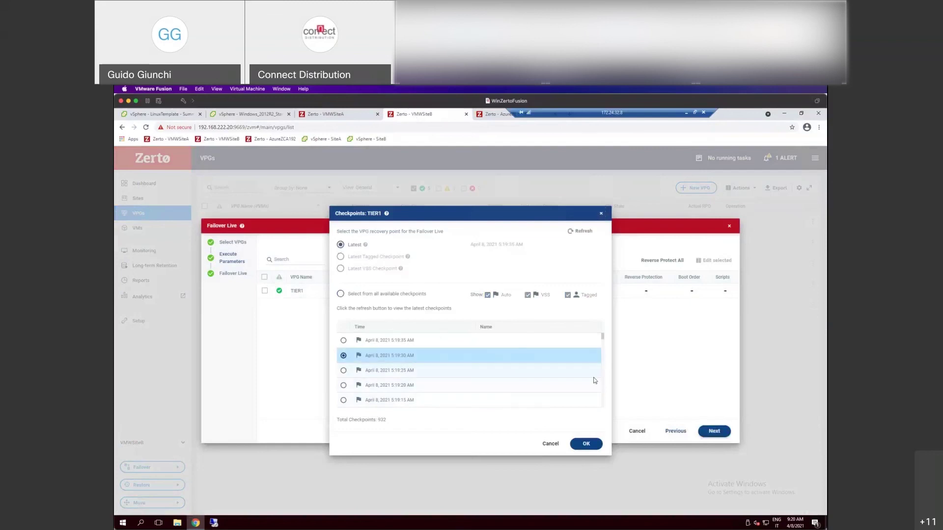
left_click(591, 446)
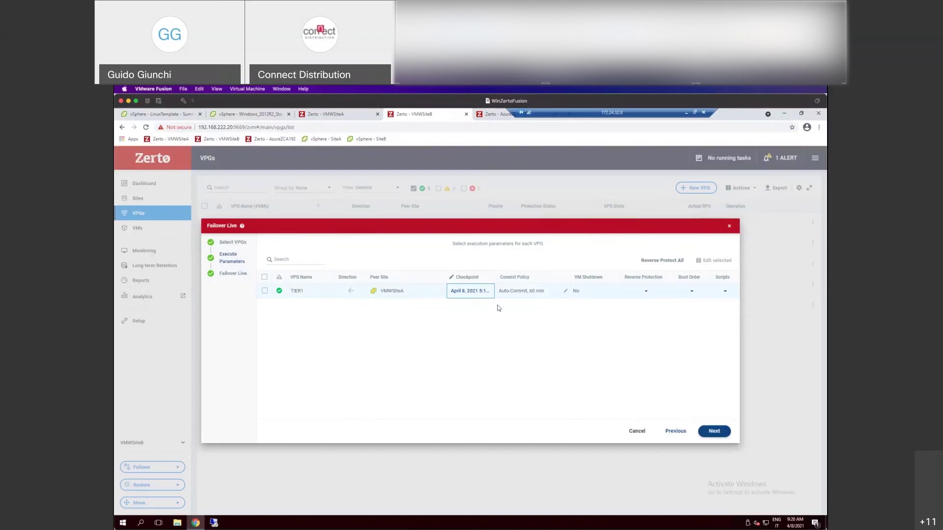
left_click(480, 292)
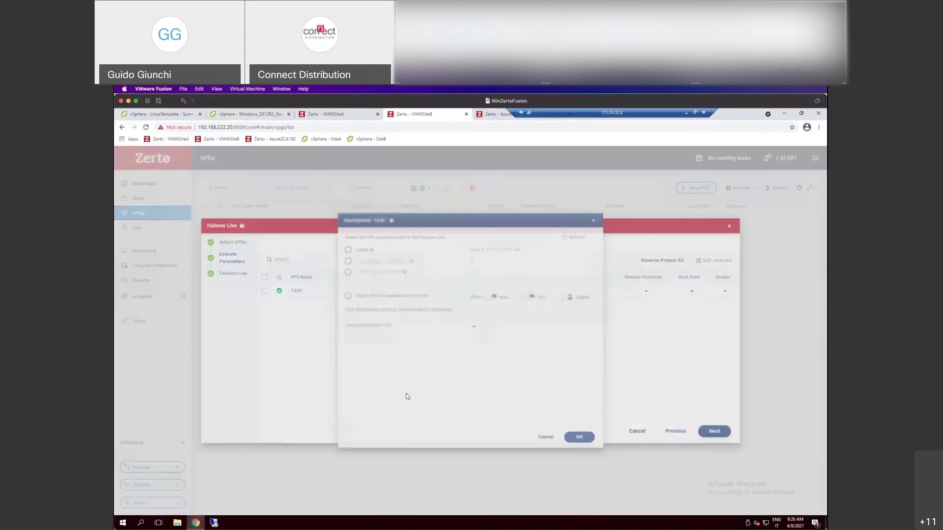
left_click(344, 356)
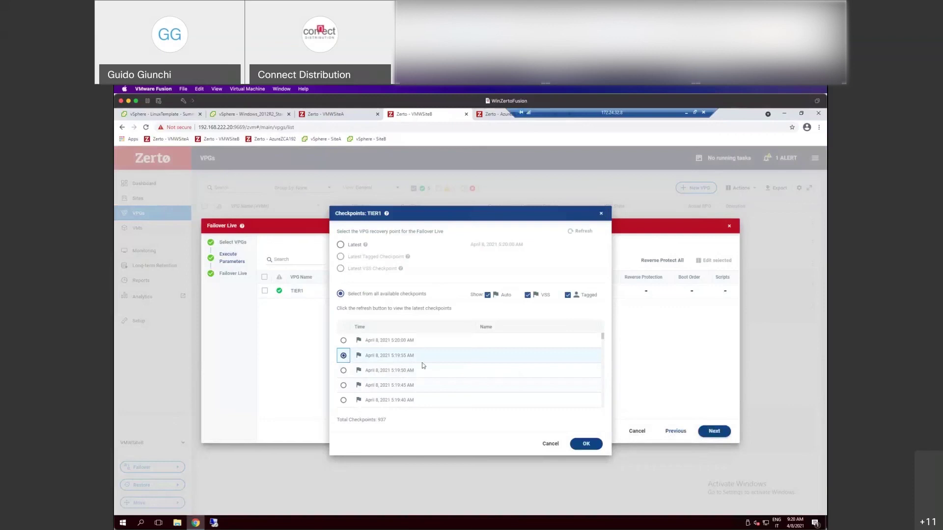
left_click(373, 356)
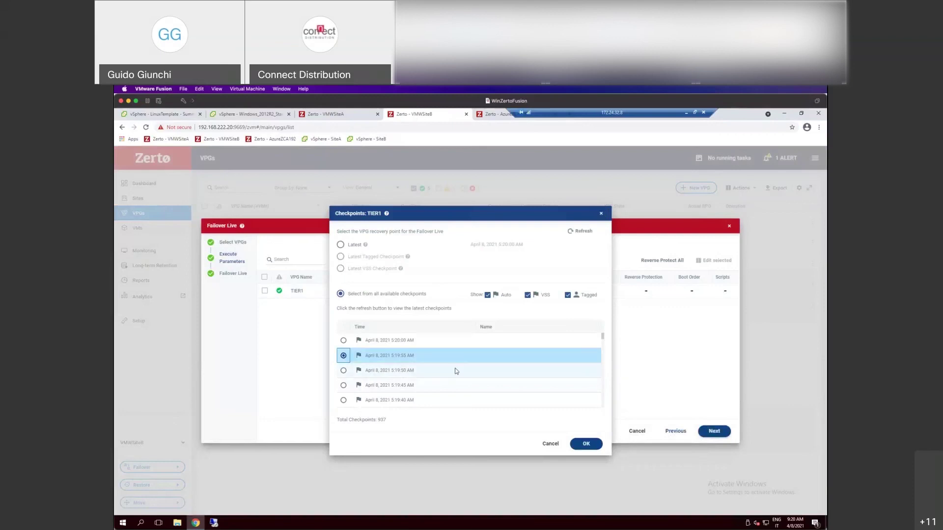
left_click(344, 385)
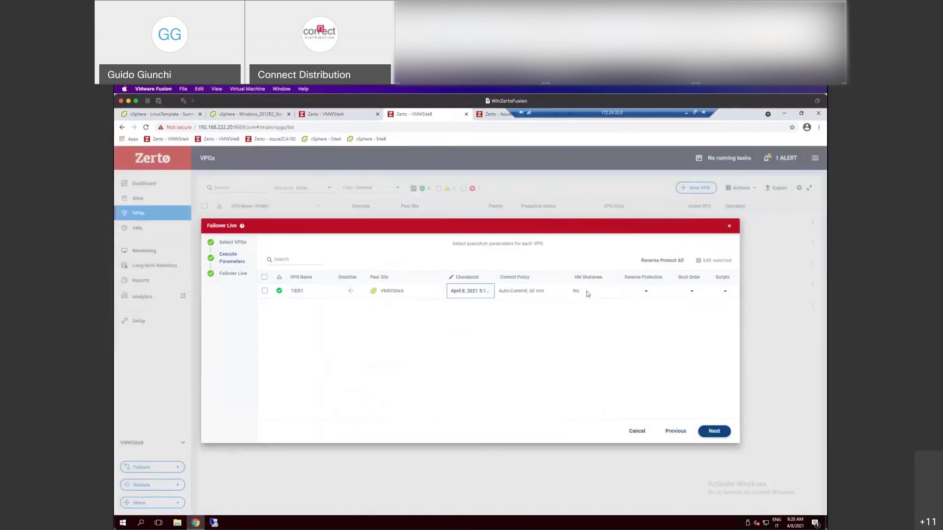
Set TIER1's VM shutdown to Yes and start the live failover with the 60-minute auto-commit policy
left_click(585, 292)
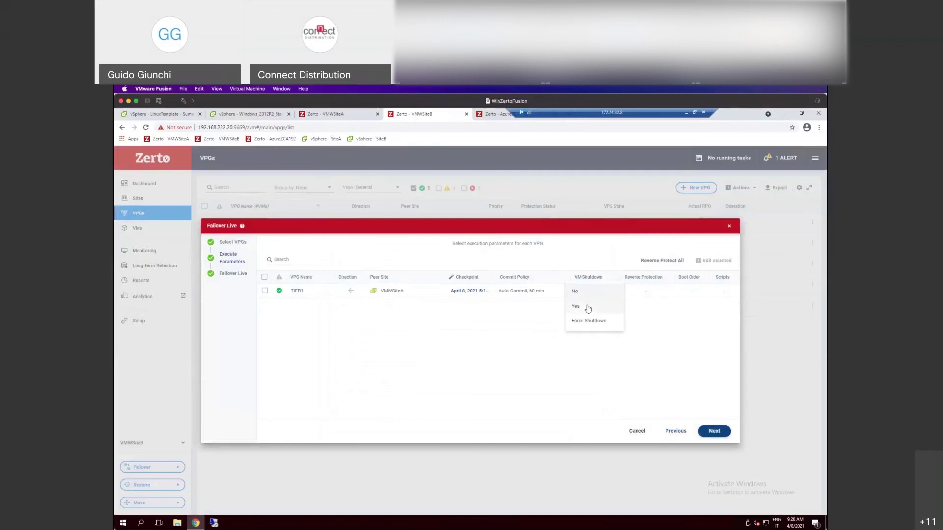
left_click(584, 306)
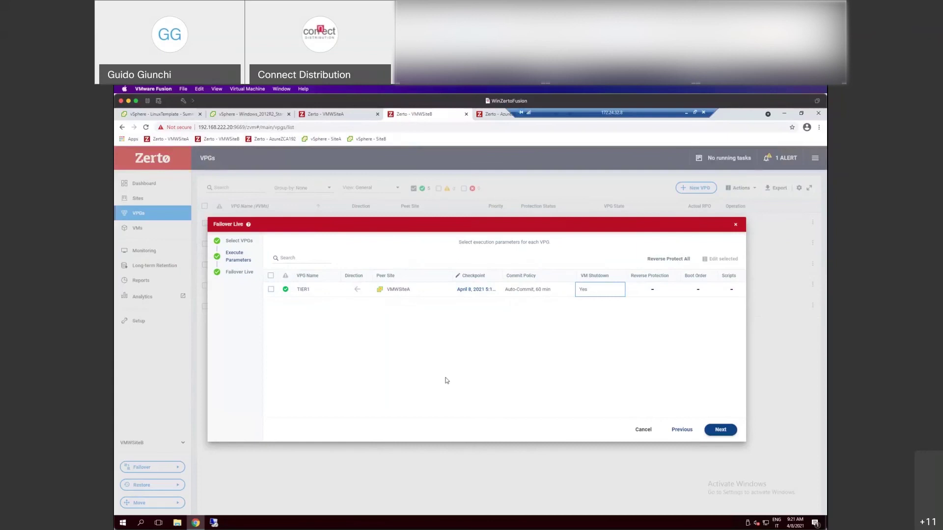
left_click(728, 433)
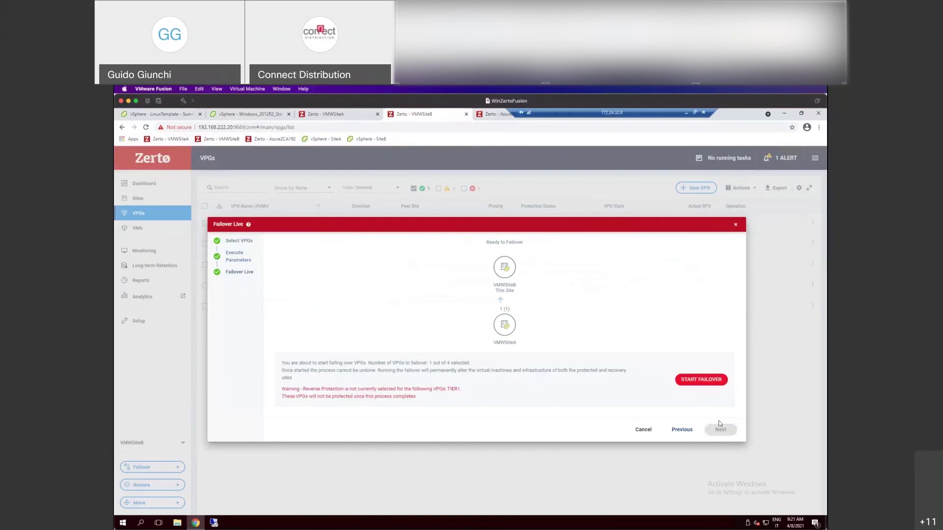
left_click(707, 385)
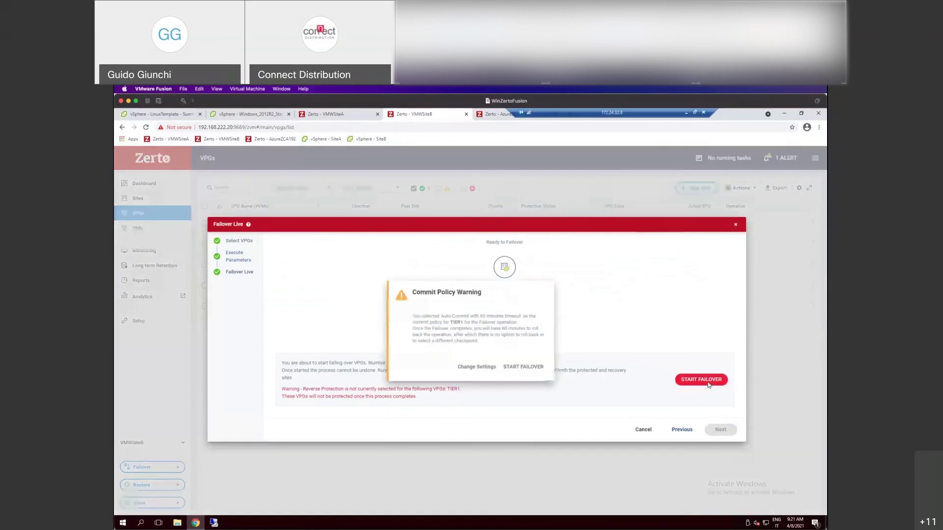
left_click(513, 368)
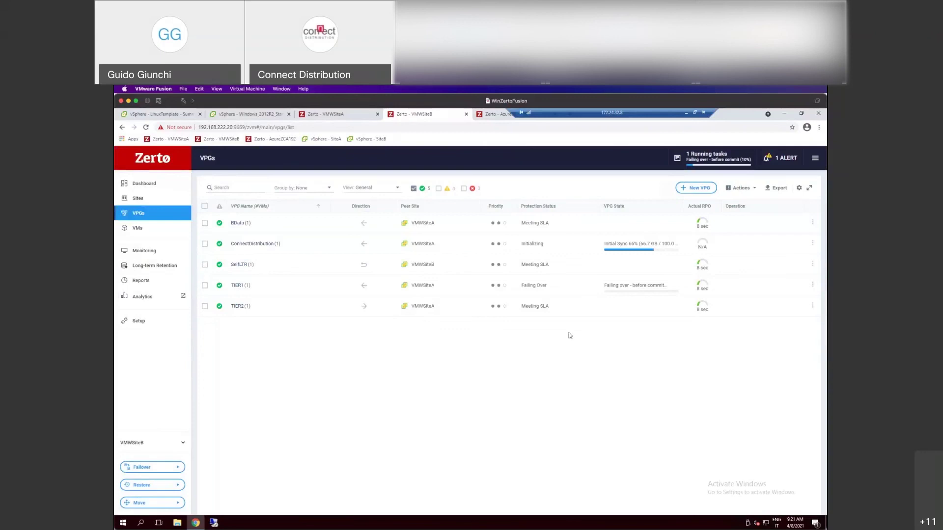
Examine the TIER1 failover in its status and sites views, both vSphere clients and the VMWSiteA VPG list
left_click(238, 286)
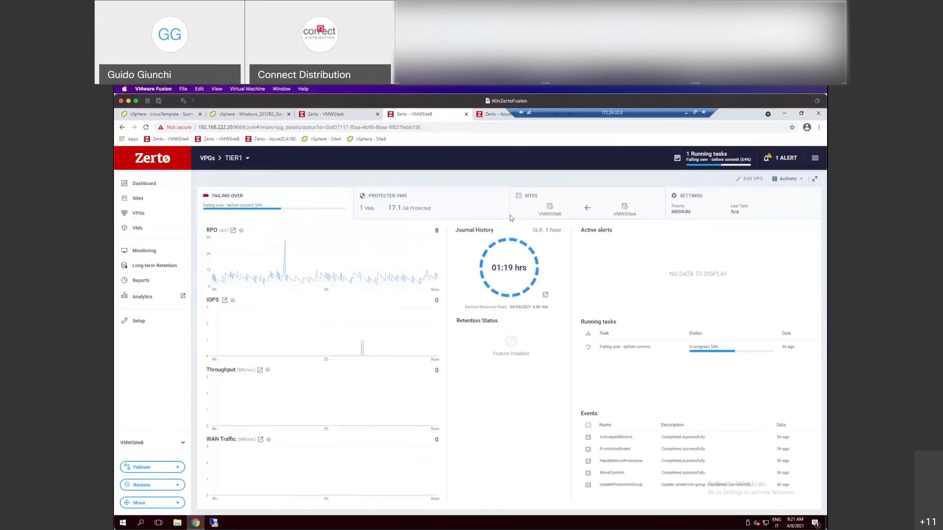
left_click(548, 208)
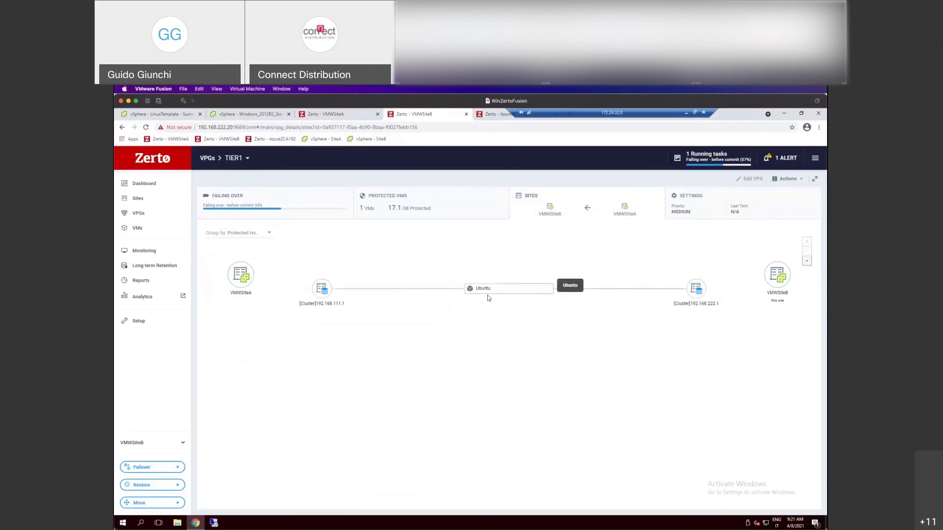
left_click(246, 114)
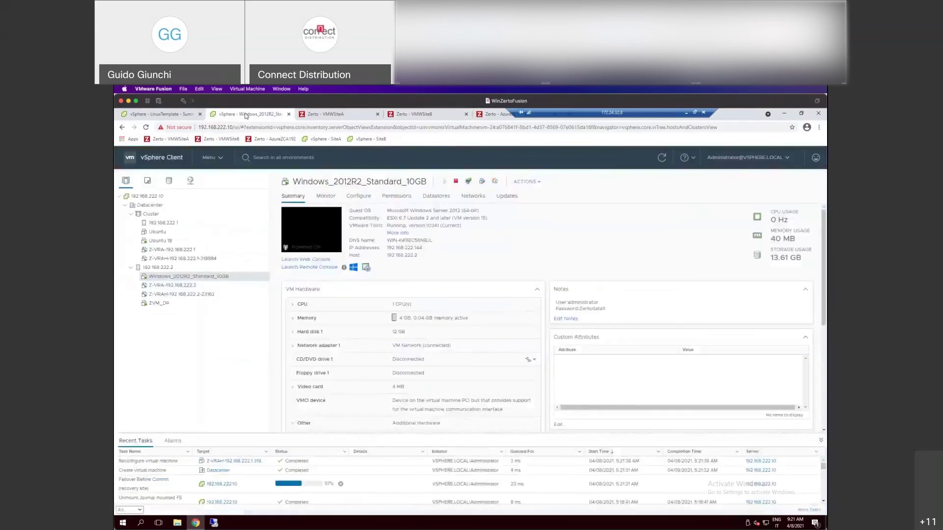
left_click(165, 115)
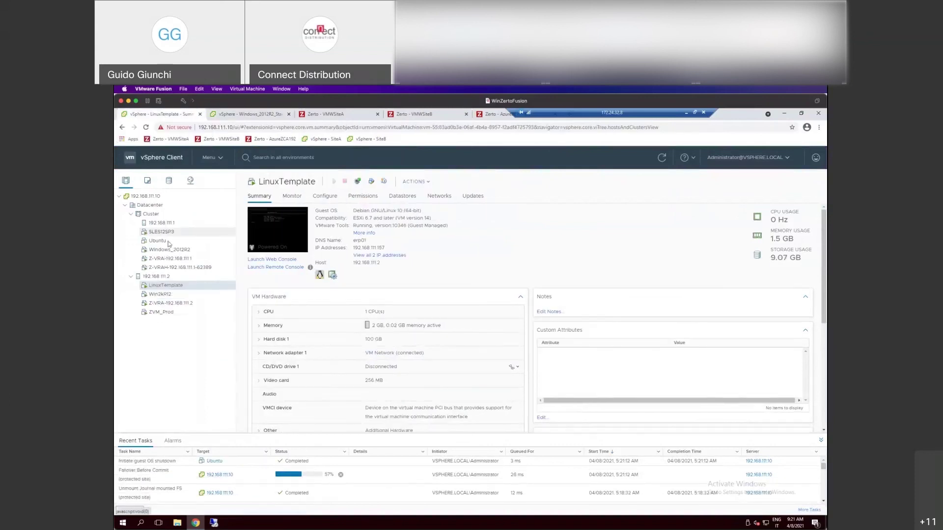
left_click(256, 116)
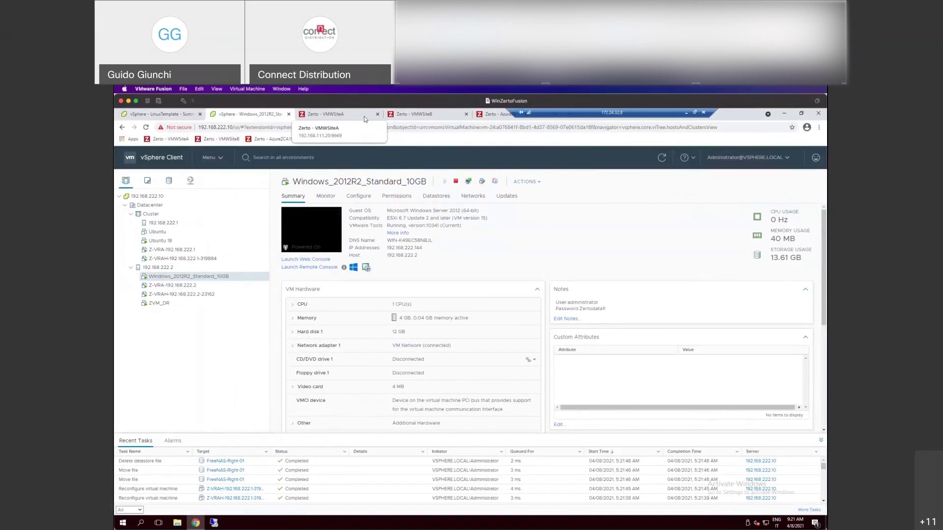
left_click(323, 114)
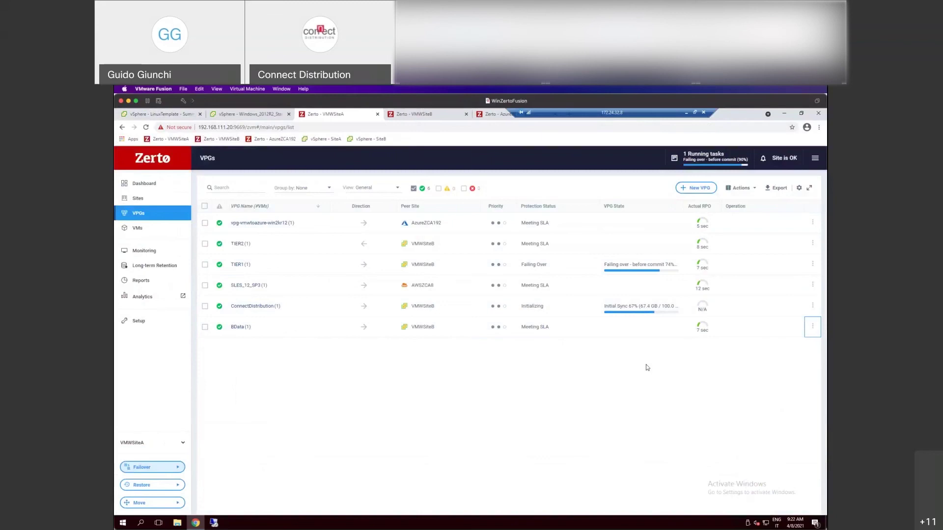
View the failed-over Ubuntu VM's boot output in its web console from the SiteB vSphere client, accepting the managed-VM warning
left_click(261, 115)
left_click(192, 233)
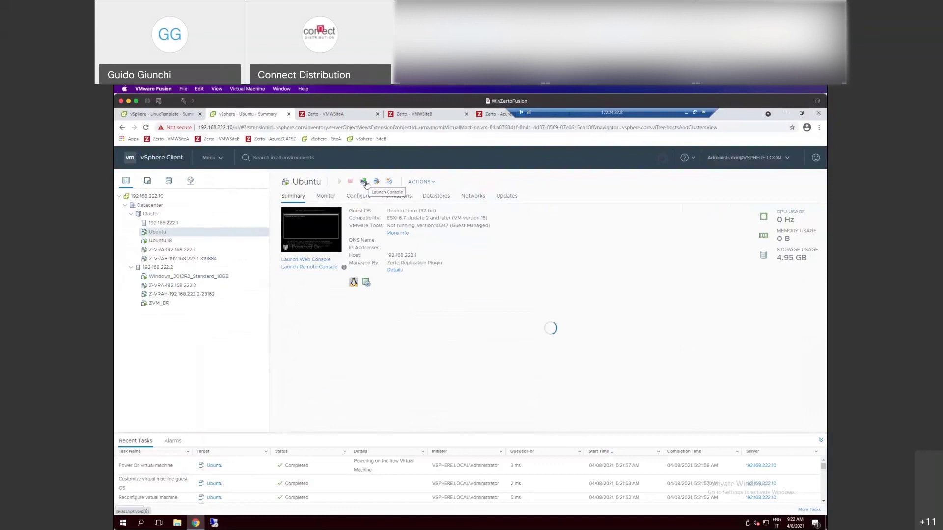
left_click(365, 184)
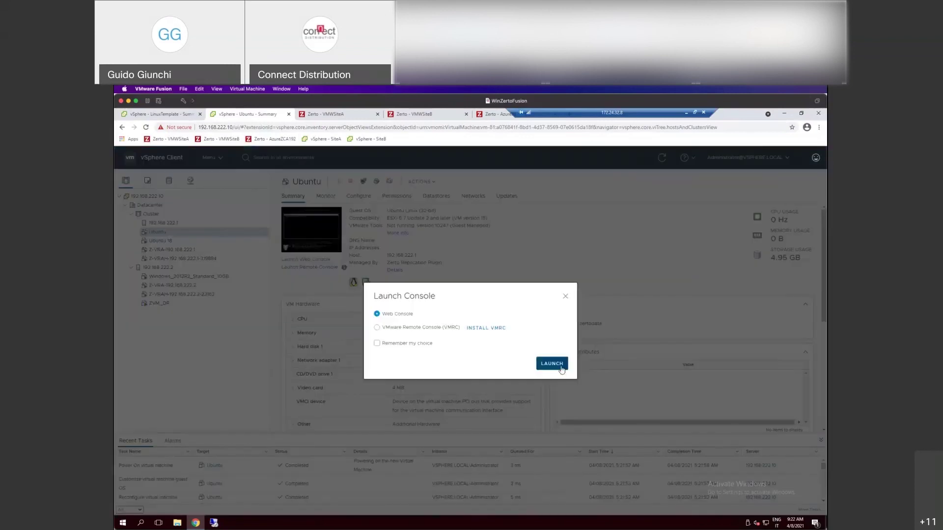
left_click(561, 365)
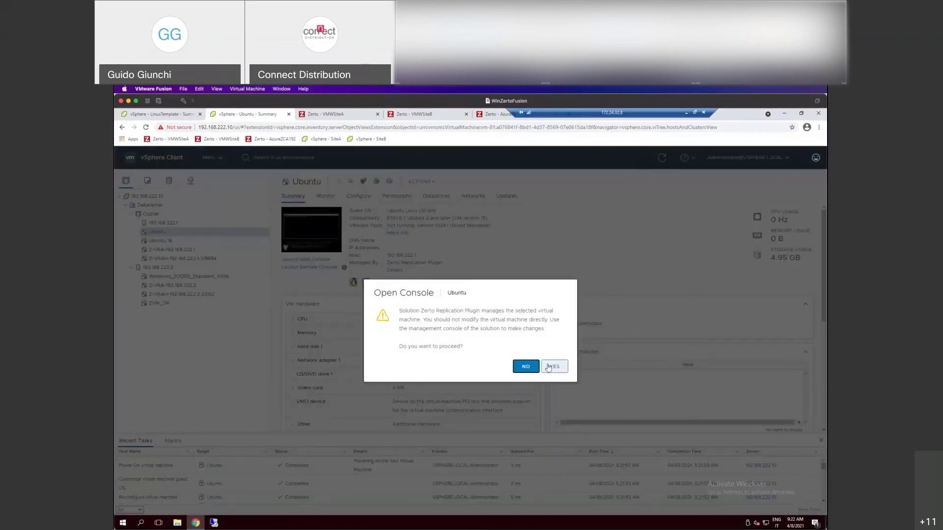
left_click(548, 367)
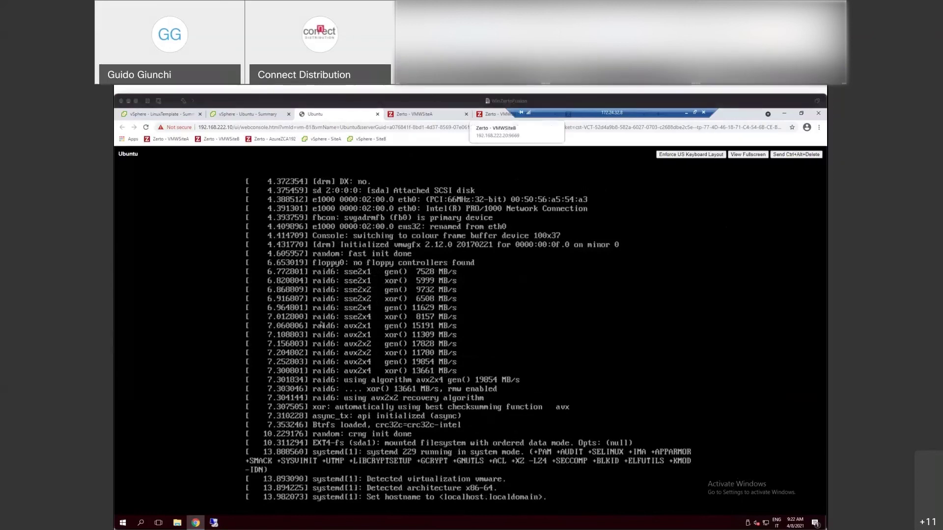
left_click(236, 113)
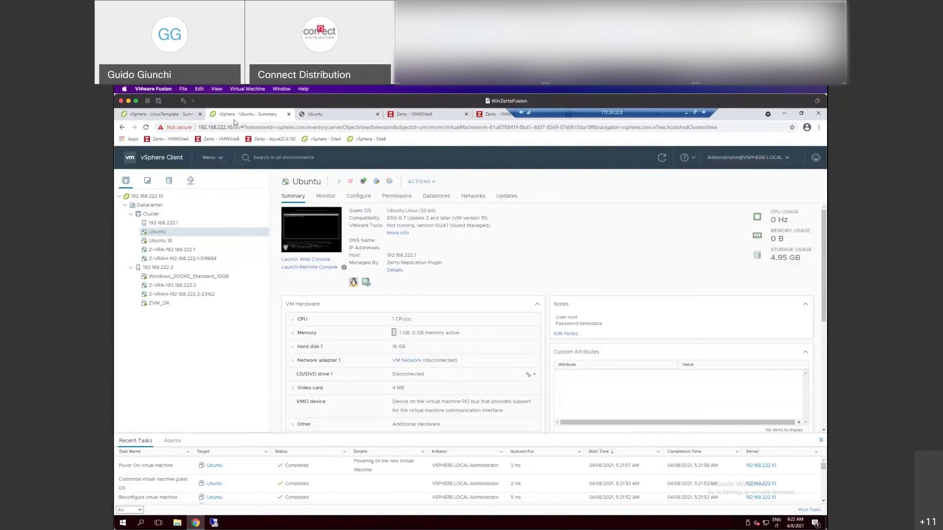
Commit the TIER1 failover with Reverse Protection enabled from the Zerto VMWSiteA VPG list
left_click(415, 114)
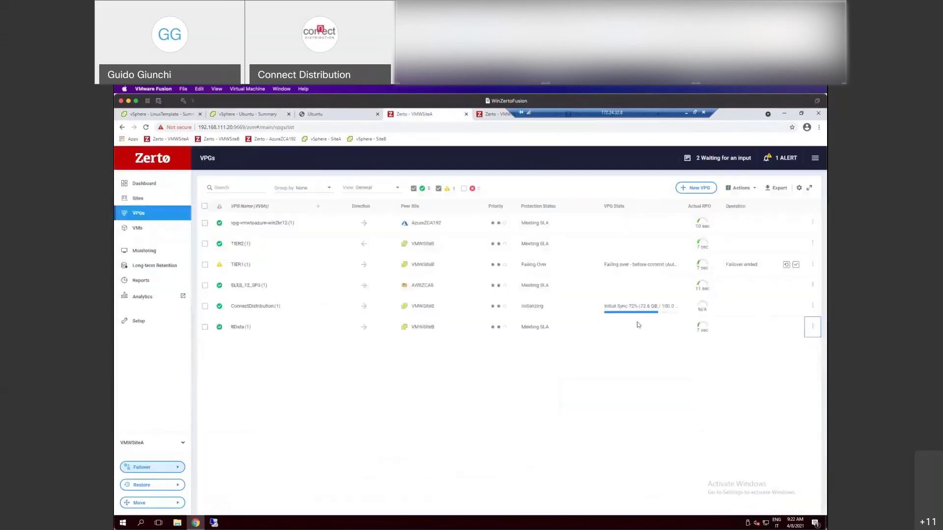
left_click(795, 265)
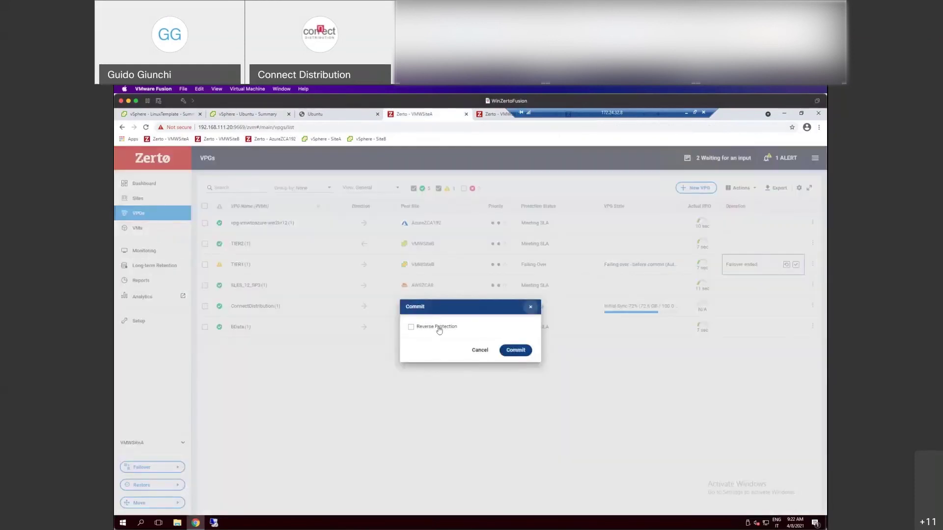
left_click(439, 330)
left_click(516, 356)
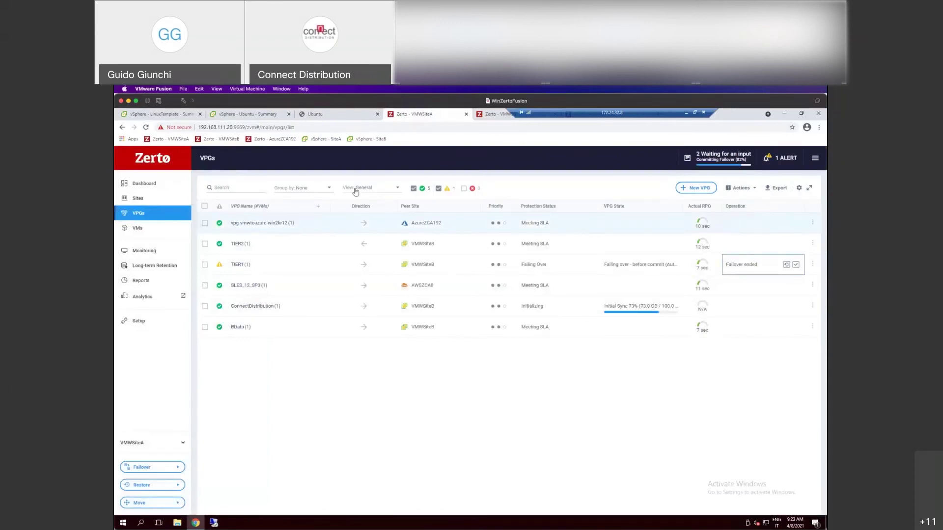
Check the Ubuntu VM in both sites' vSphere clients, close its web console and return to the VMWSiteA VPG list
left_click(162, 114)
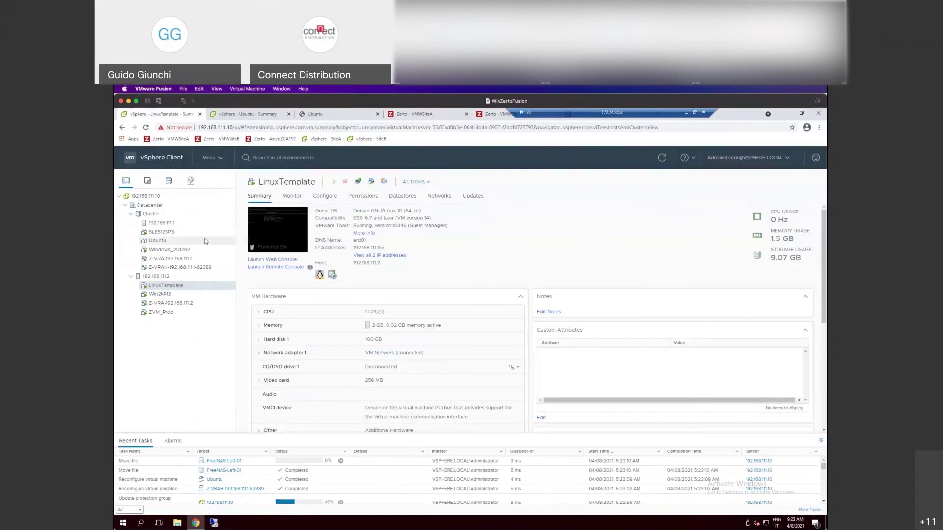
left_click(338, 116)
left_click(245, 114)
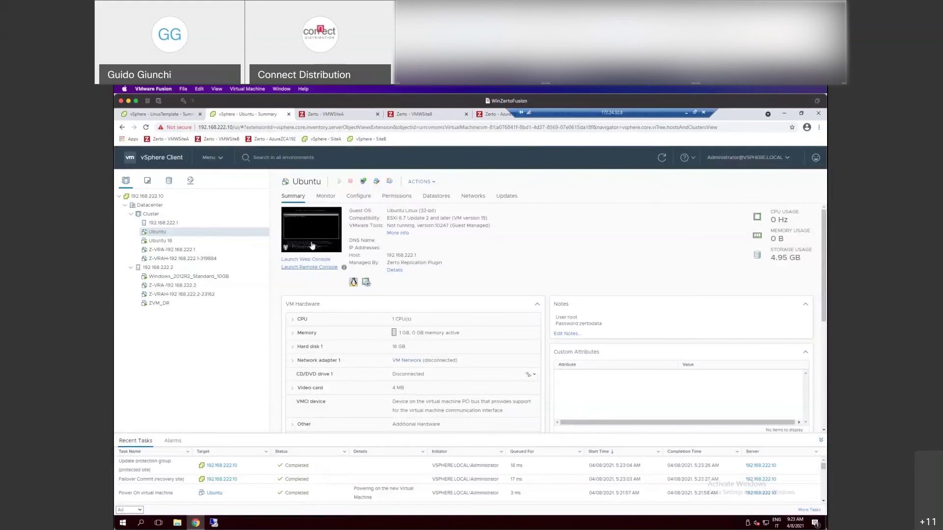
left_click(338, 116)
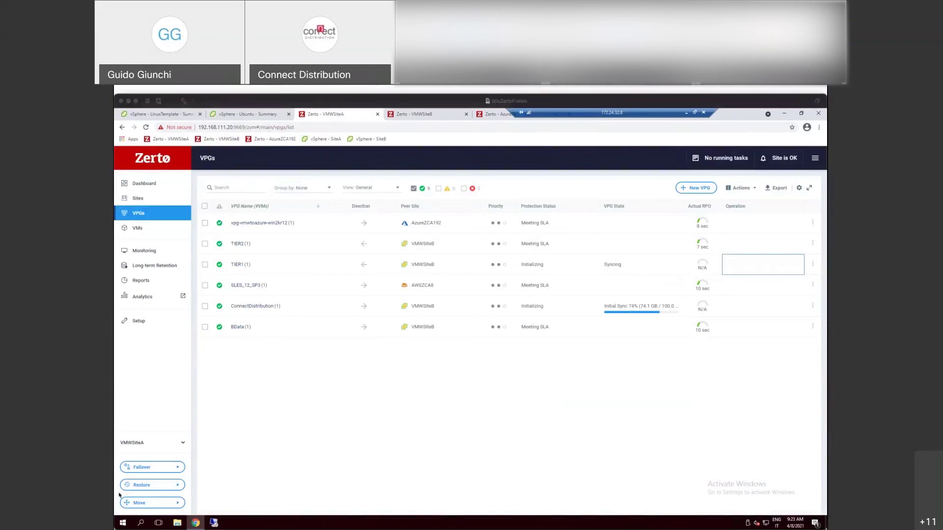
Begin a VPG move in the VMWSiteA console and choose the TIER2 VPG for it
left_click(164, 504)
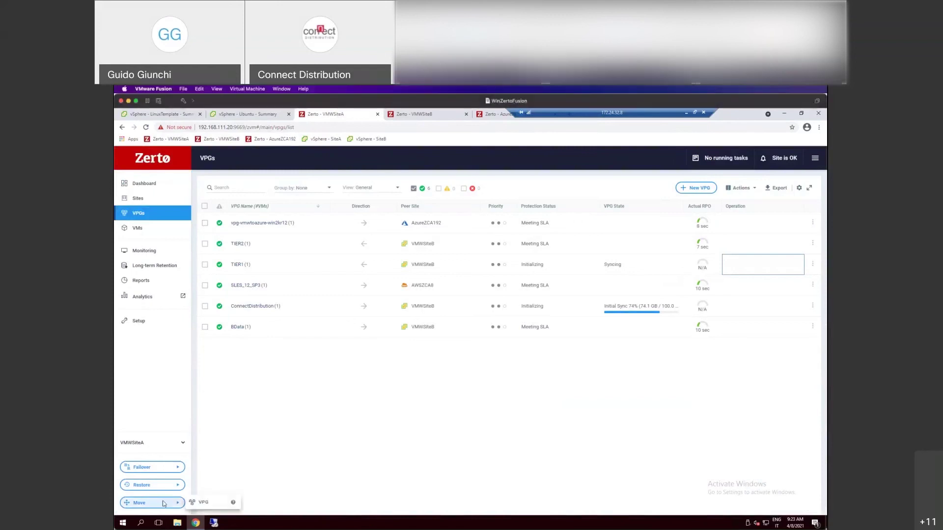
left_click(206, 506)
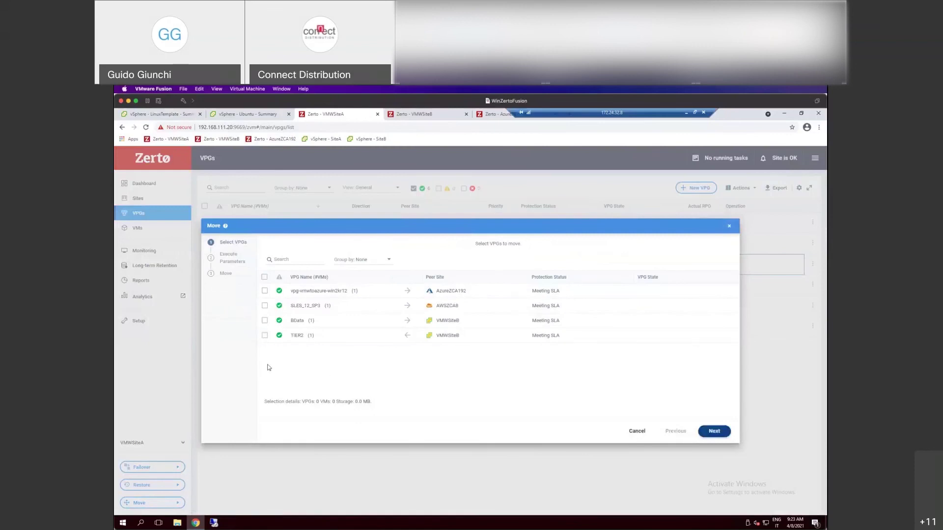
left_click(266, 335)
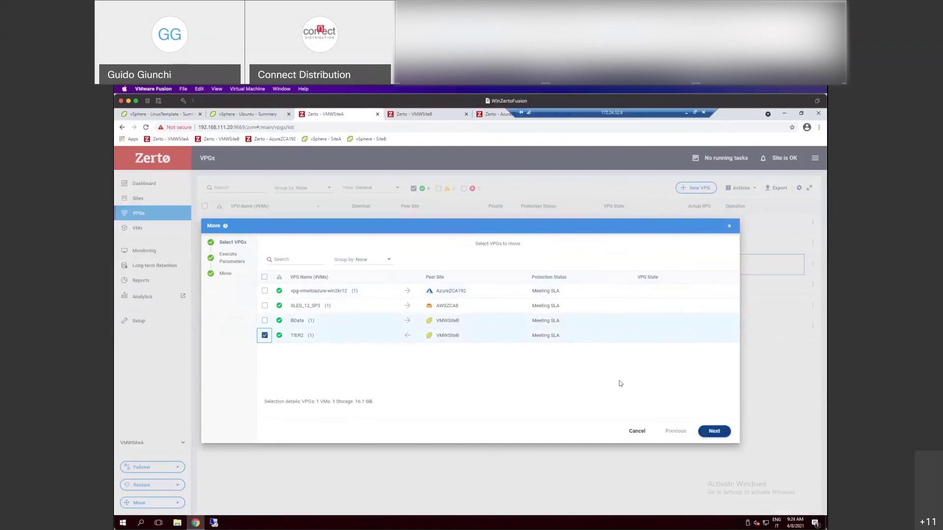
left_click(714, 431)
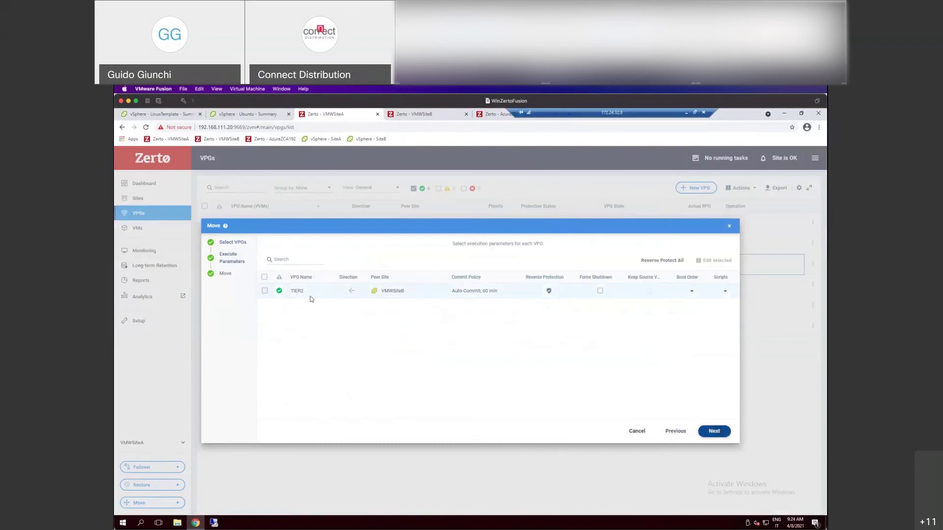
Set TIER2's commit policy to Auto-Commit without the minute delay, turn off reverse protection and keep the source VMs
left_click(486, 293)
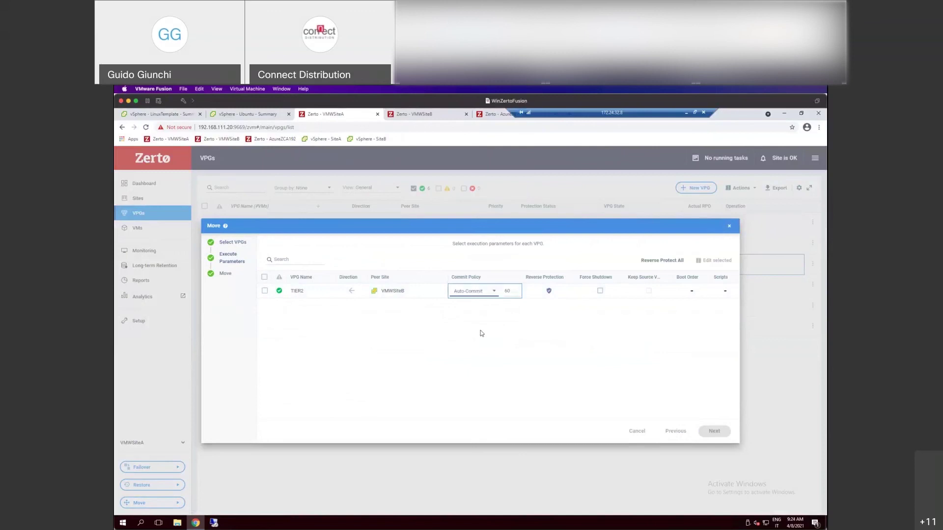
left_click(506, 291)
left_click(505, 309)
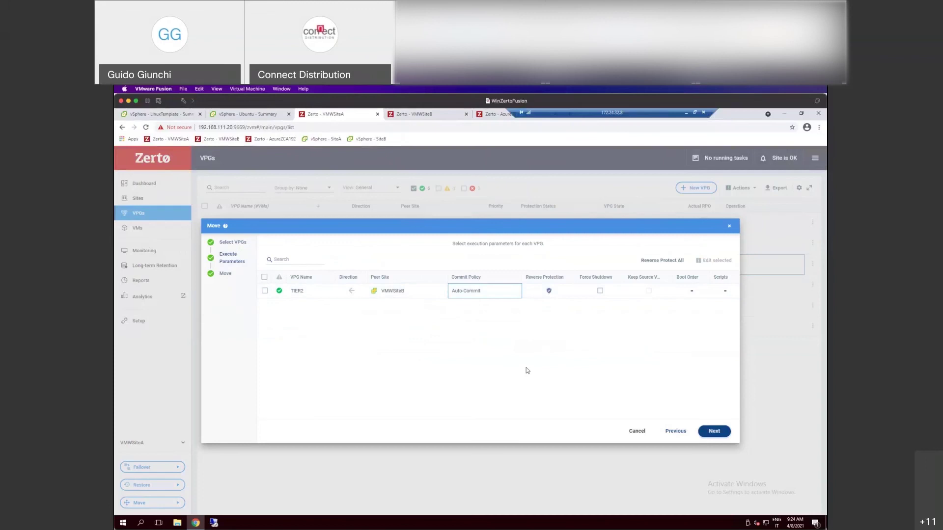
left_click(549, 292)
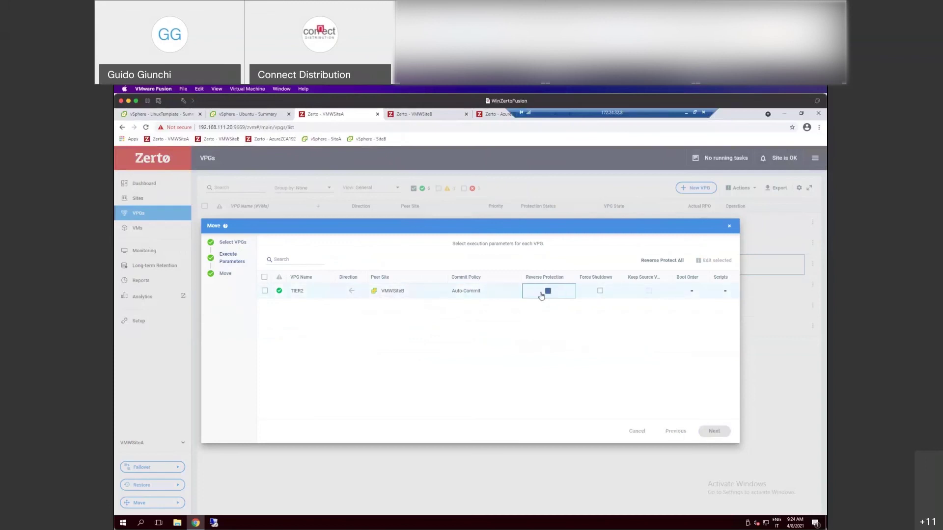
left_click(649, 291)
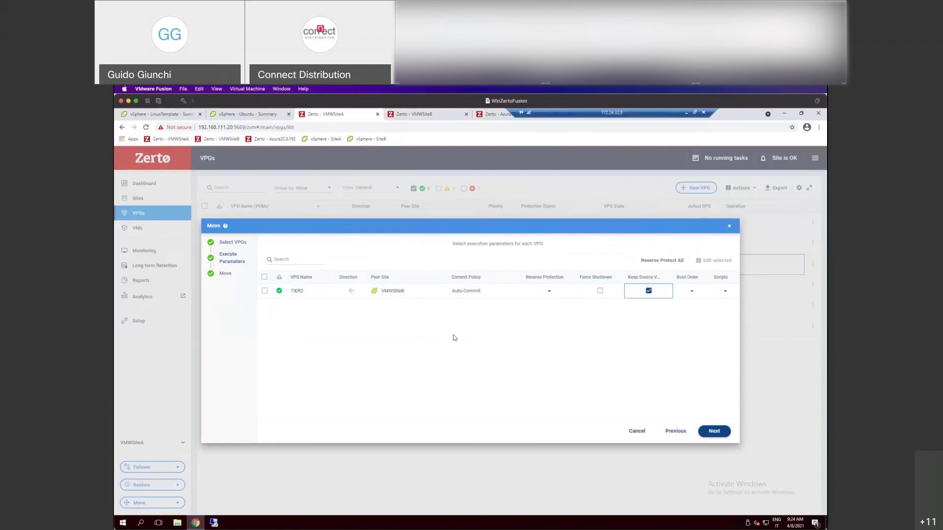
Revisit TIER2's reverse protection and keep-source settings, then start and confirm its move from VMWSiteB to VMWSiteA
left_click(547, 292)
left_click(547, 292)
left_click(663, 296)
left_click(711, 430)
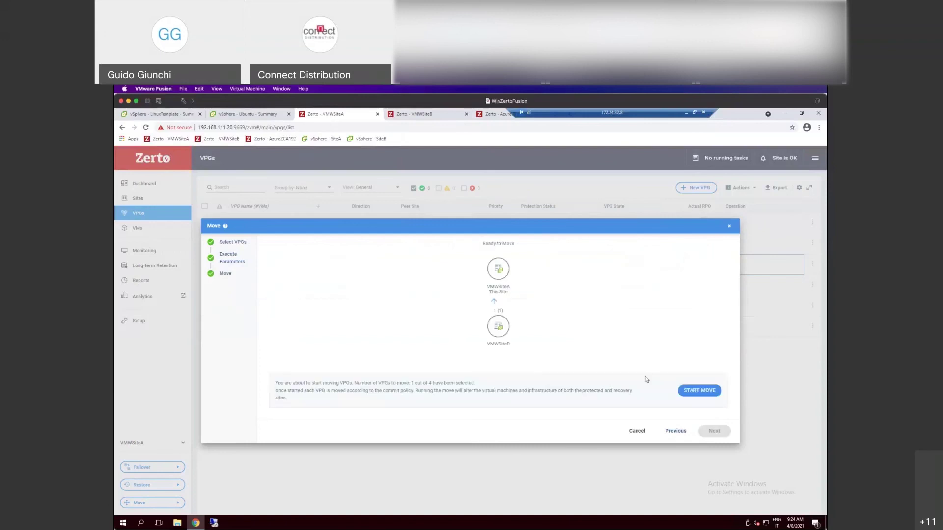
left_click(705, 395)
left_click(537, 362)
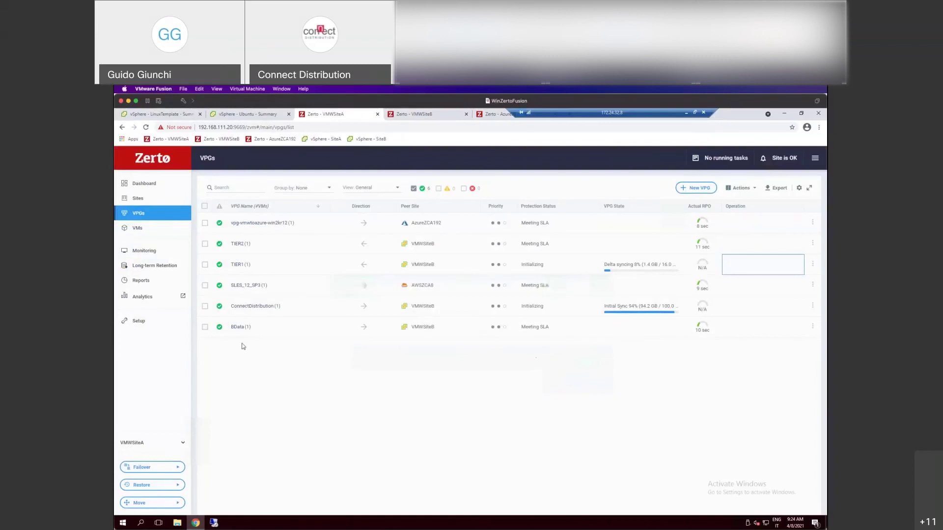
Examine the TIER2 move in its protected VMs and status views, both vSphere clients and the VPG list
left_click(239, 244)
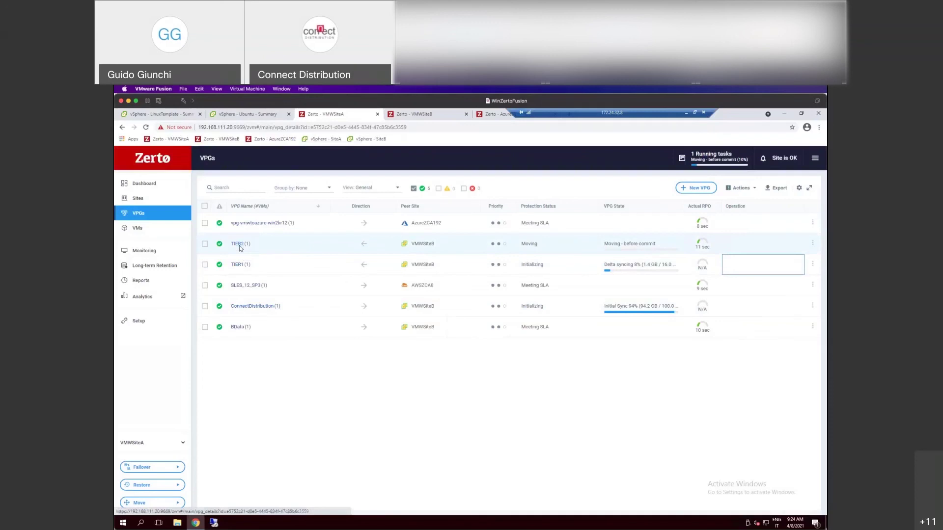
left_click(363, 209)
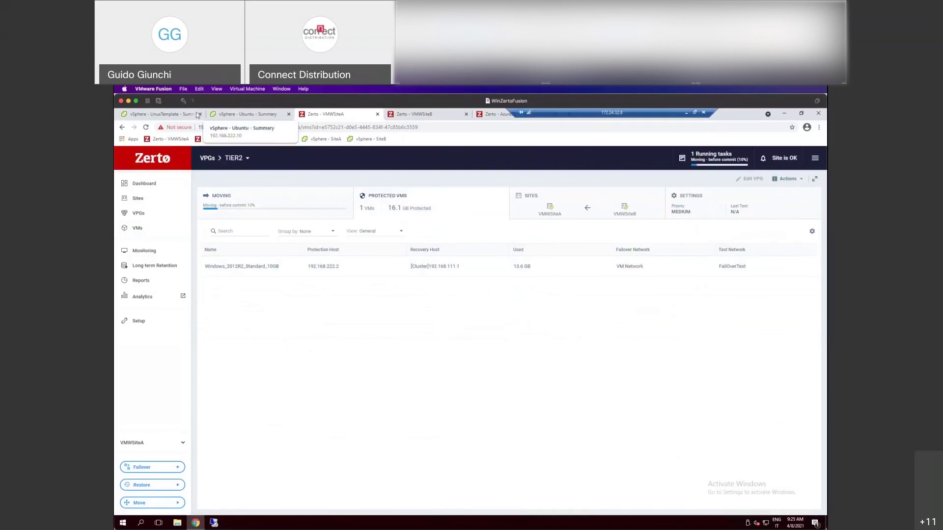
left_click(158, 114)
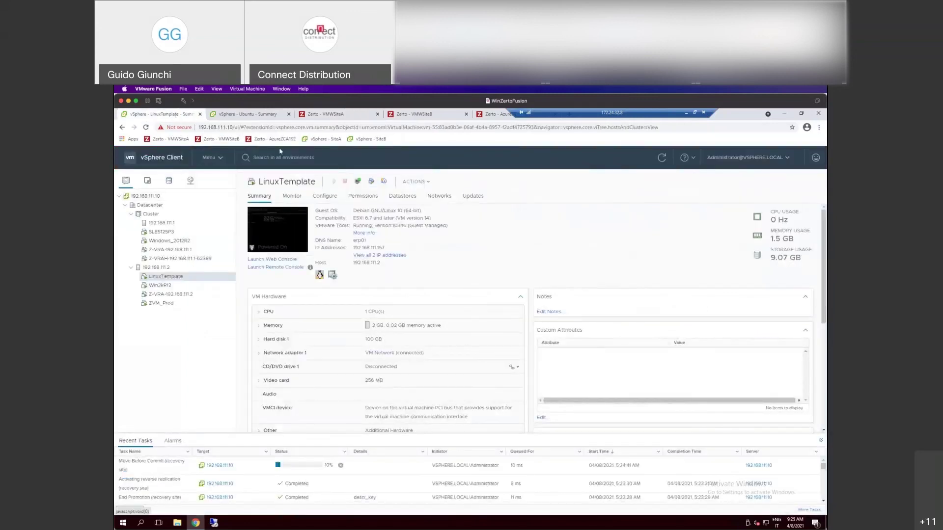
left_click(261, 116)
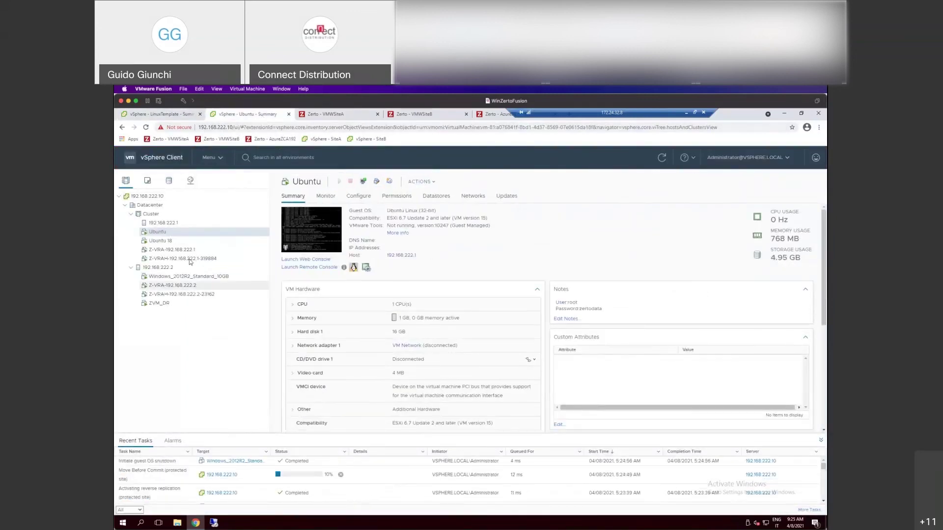
left_click(167, 114)
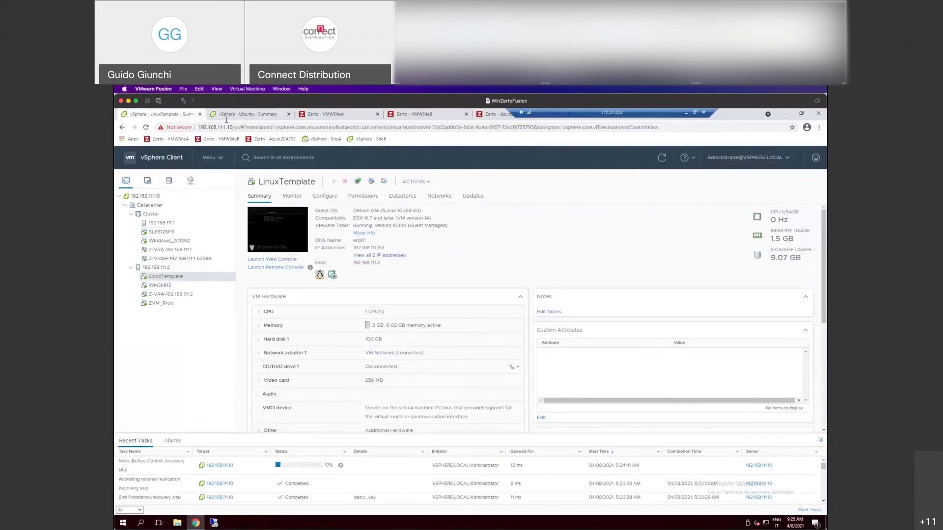
left_click(338, 115)
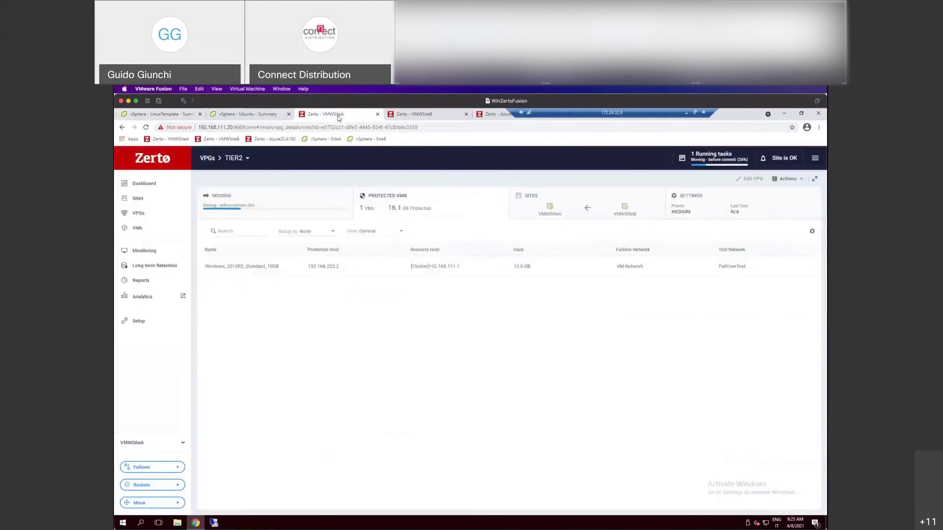
left_click(259, 204)
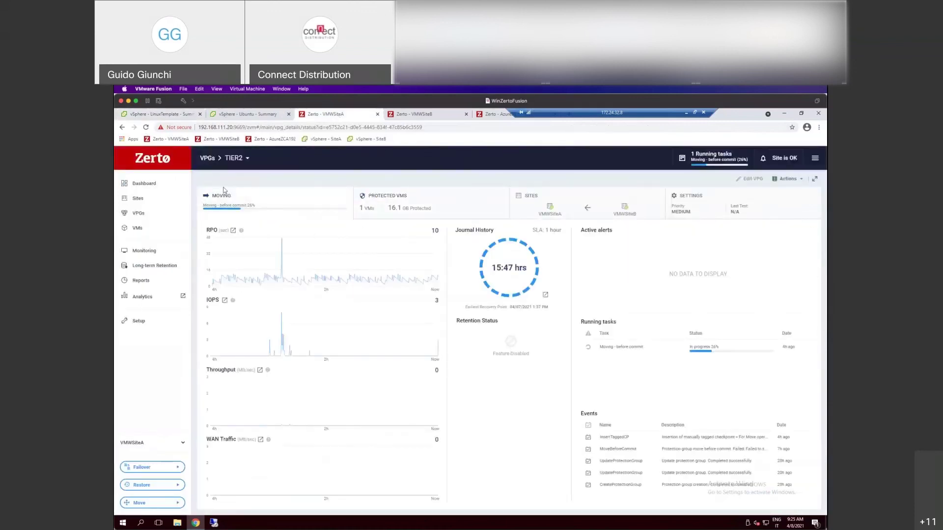
left_click(143, 215)
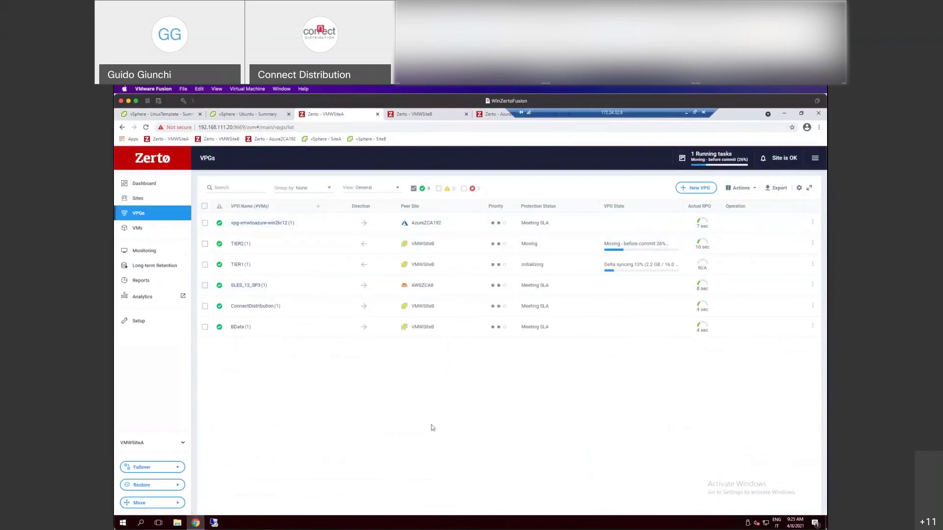
Switch to the Zerto VMWSiteB console and open its Long-term Retention page
left_click(179, 486)
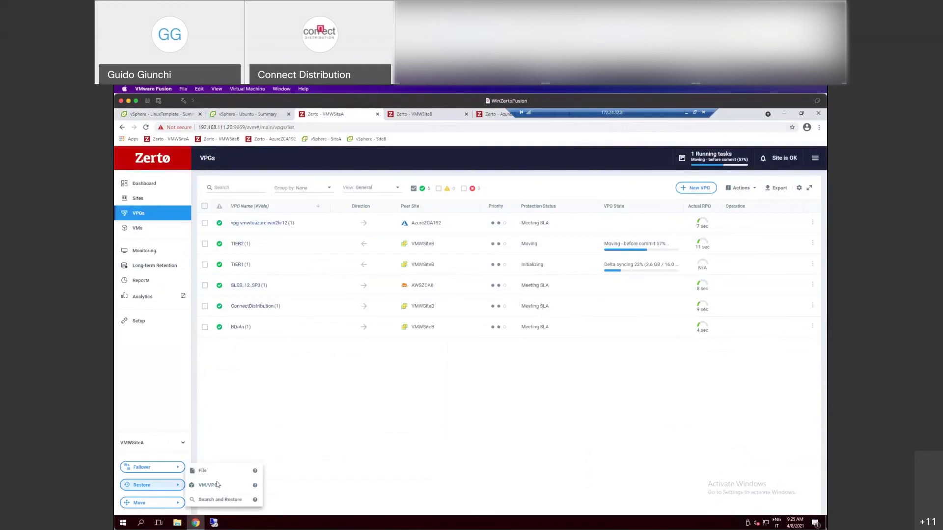
left_click(409, 114)
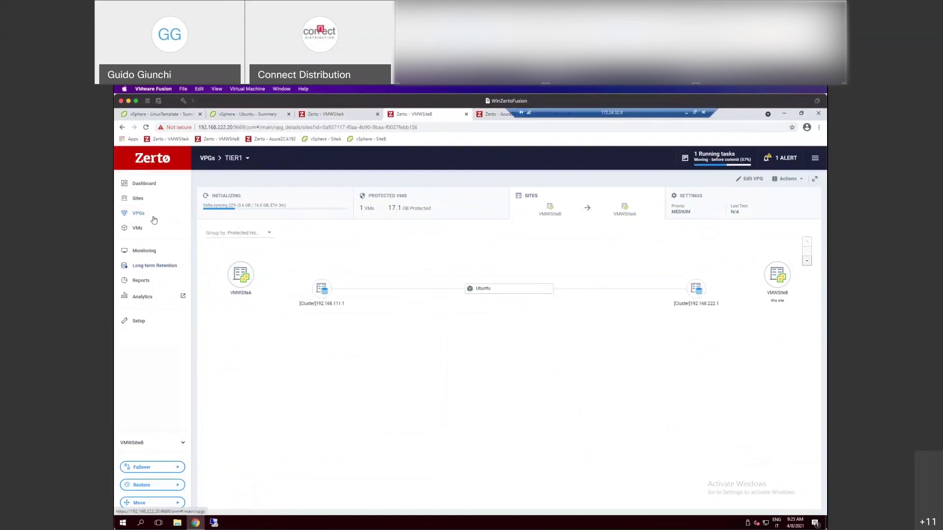
left_click(149, 266)
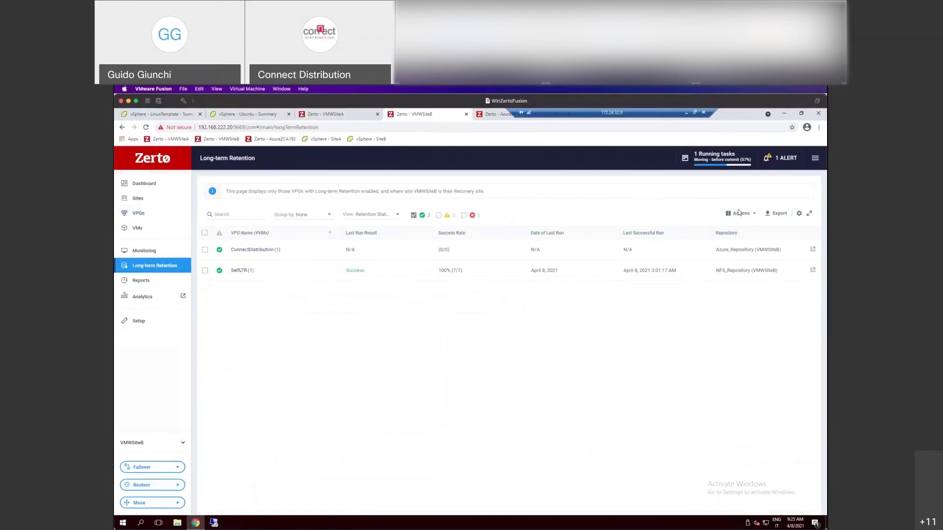
Select the SelfLTR VPG, view its retention sets and close them without deleting any
left_click(742, 214)
left_click(339, 317)
left_click(351, 278)
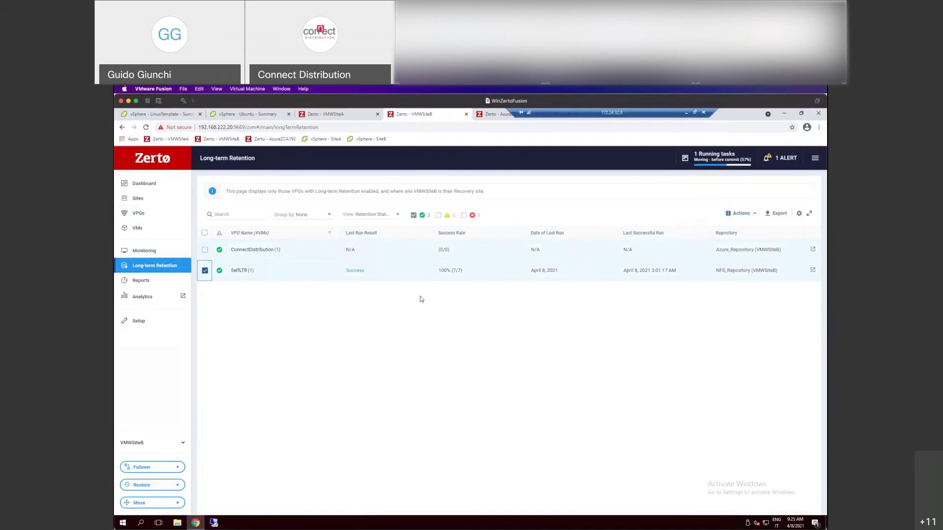
left_click(741, 213)
left_click(712, 264)
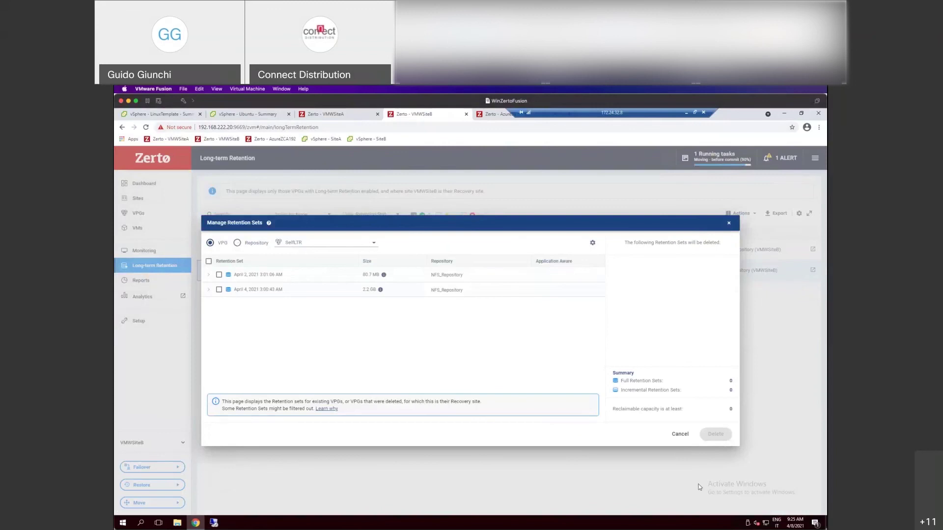
left_click(681, 435)
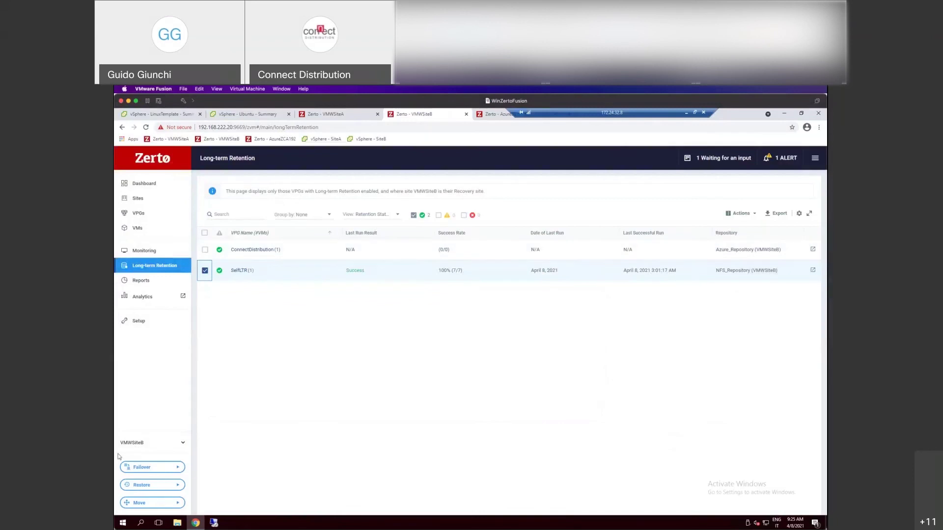
Start a long-term retention restore of a single VM and choose Ubuntu 18 (SelfLTR) as the VM to restore
left_click(142, 485)
left_click(245, 489)
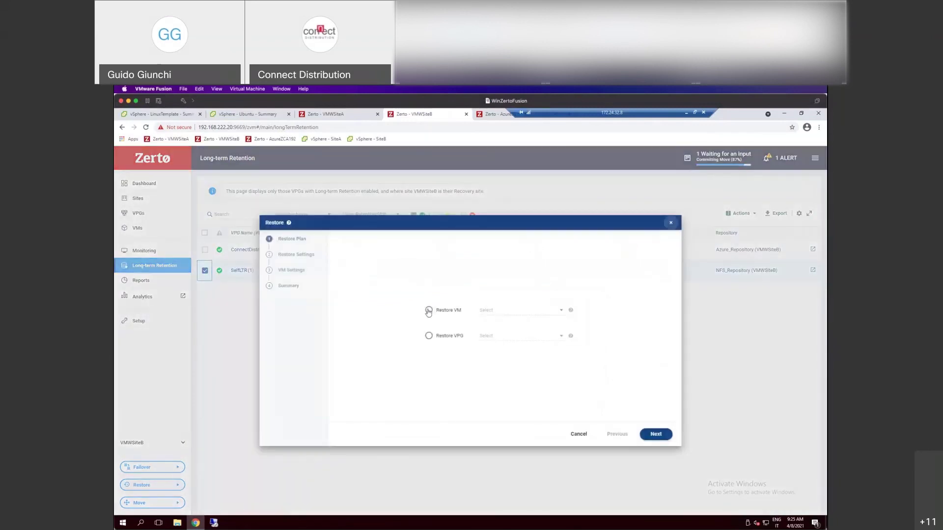
left_click(526, 313)
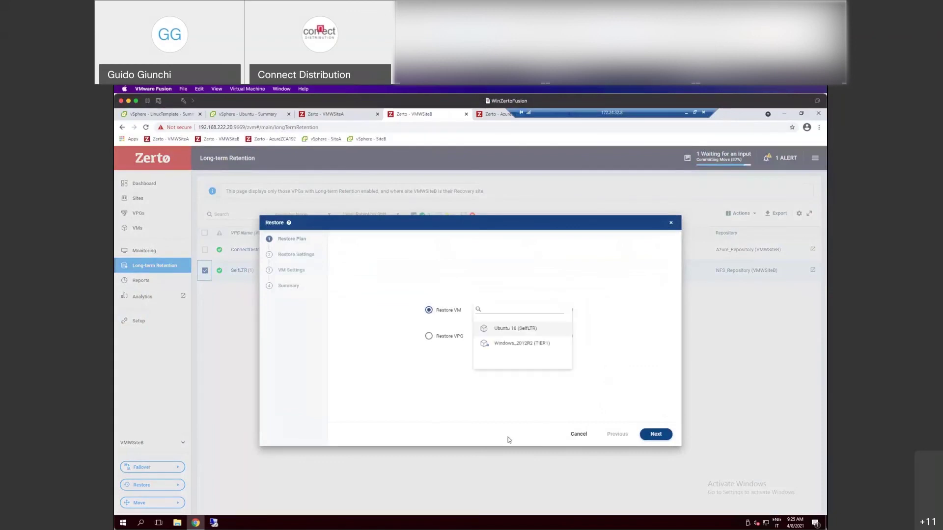
left_click(537, 331)
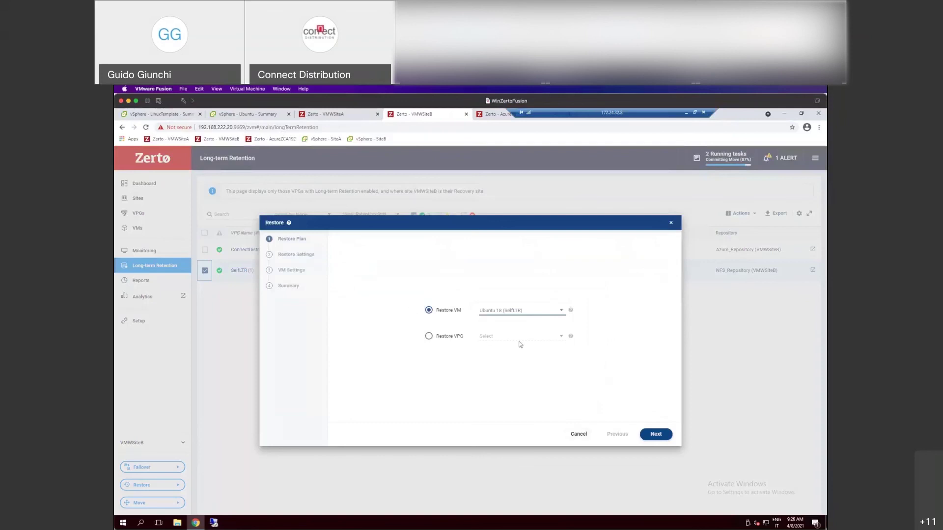
left_click(662, 436)
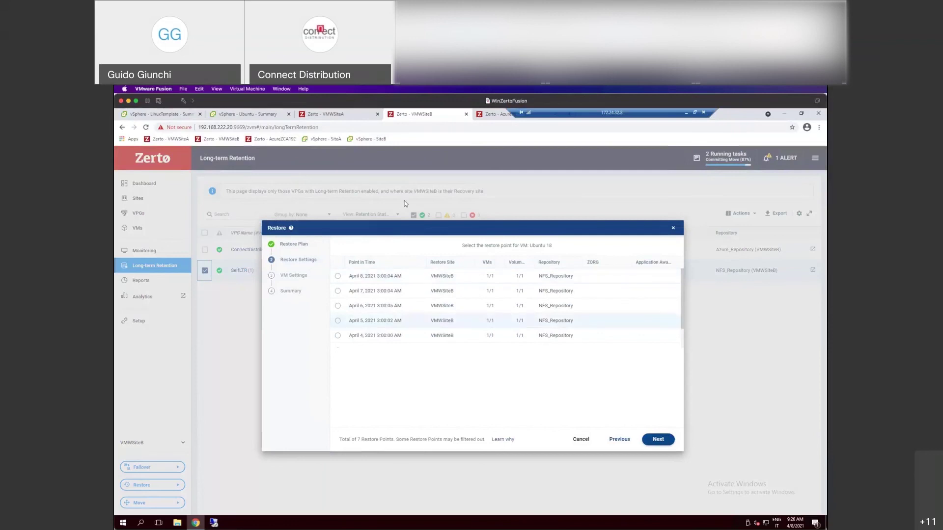
Choose the April 8, 2021 3:00:04 AM restore point from NFS_Repository and apply the VPG configuration to the restored Ubuntu 18 VM
left_click_drag(410, 229, 411, 225)
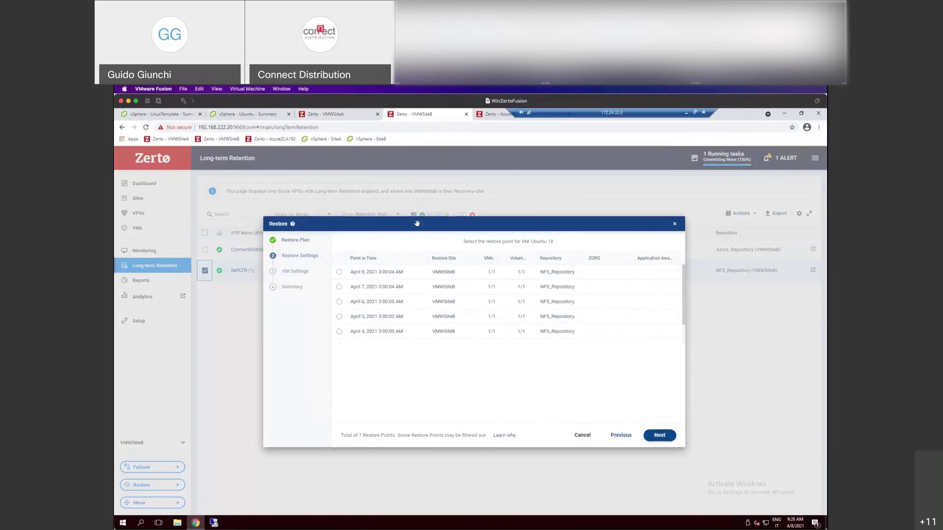
left_click(339, 272)
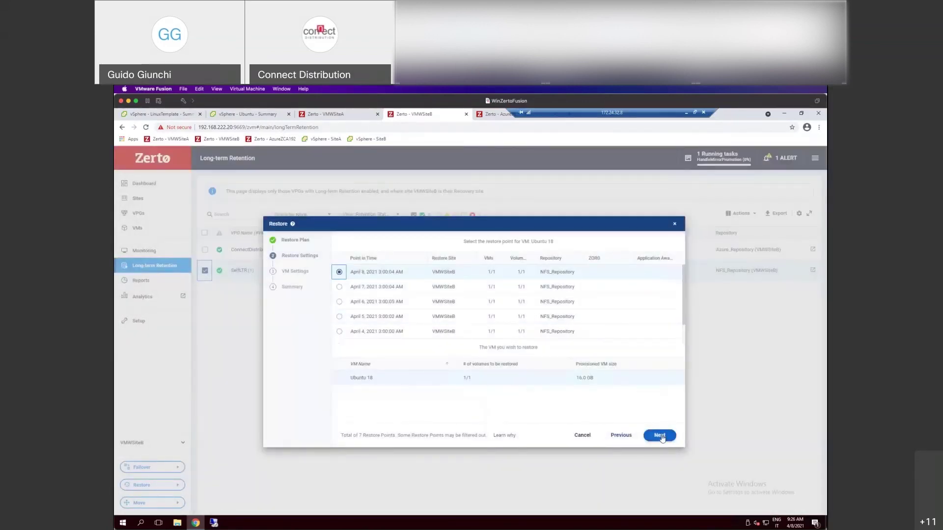
left_click(658, 435)
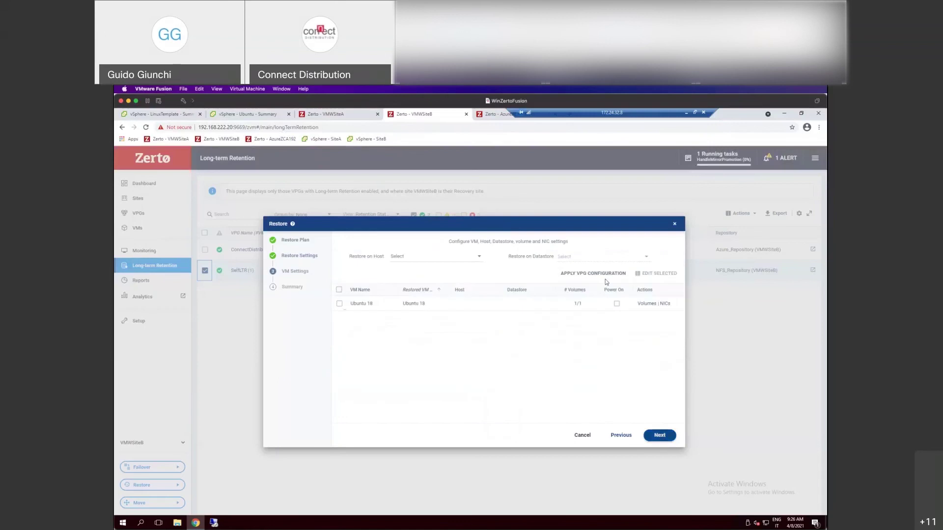
left_click(584, 274)
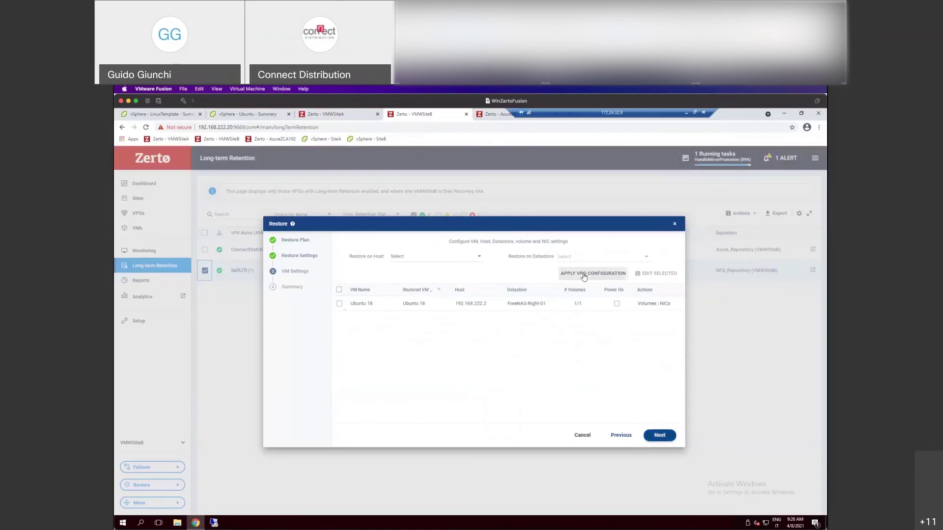
left_click(595, 275)
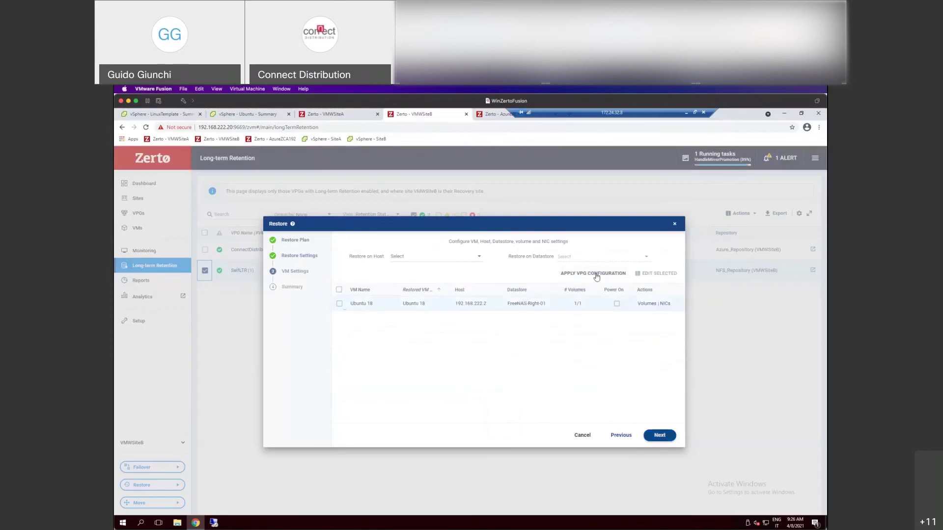
Review Ubuntu 18's volume and NIC settings without editing them, and start the restore from the summary
left_click(644, 303)
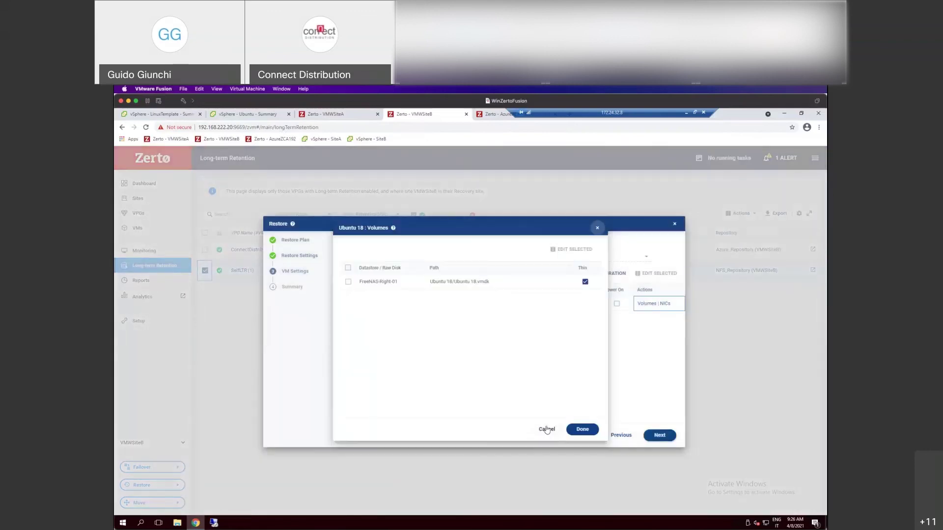
left_click(545, 432)
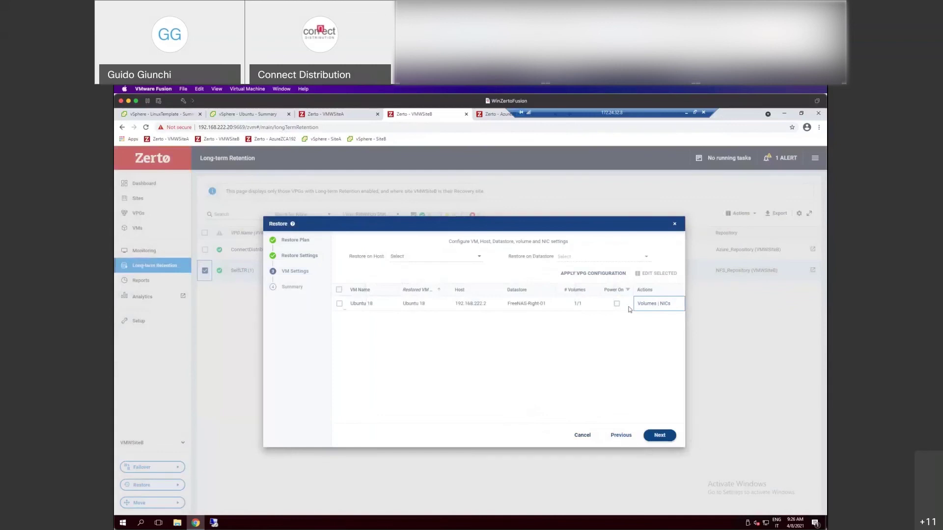
left_click(665, 304)
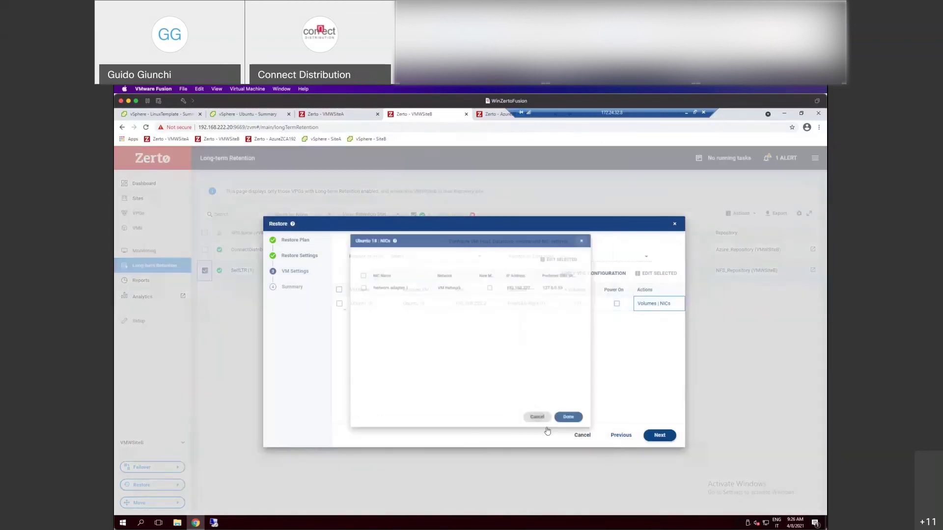
left_click(649, 437)
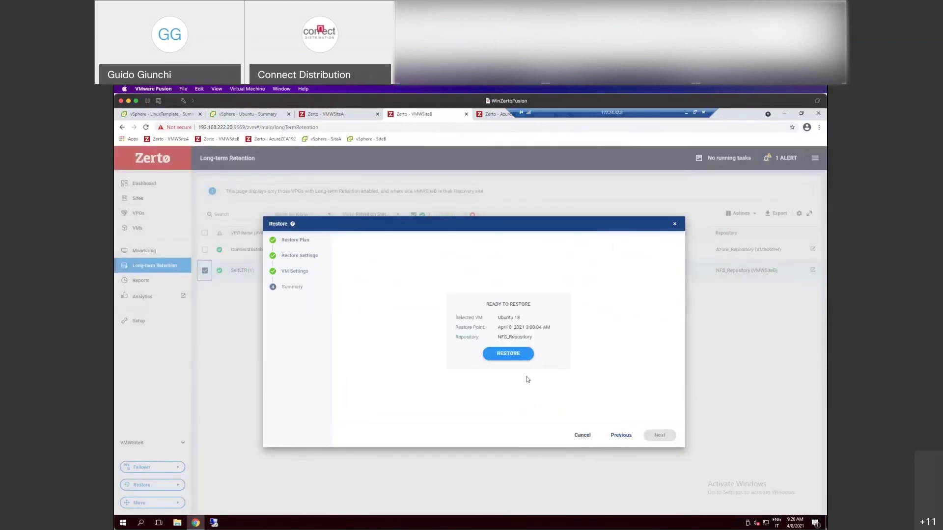
left_click(519, 359)
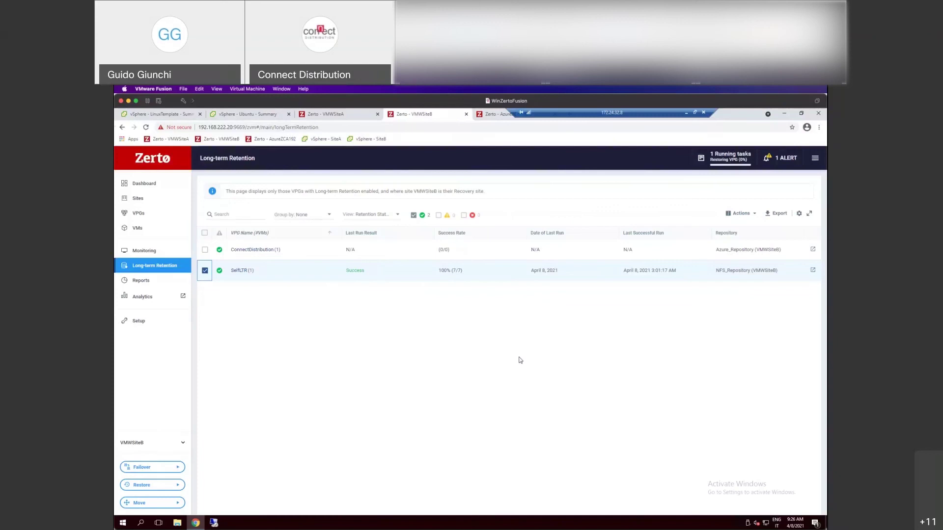
Examine the Windows_2012R2_Standard_10GB VM in the SiteA vSphere client and the VPG list in the Zerto VMWSiteA console
left_click(156, 117)
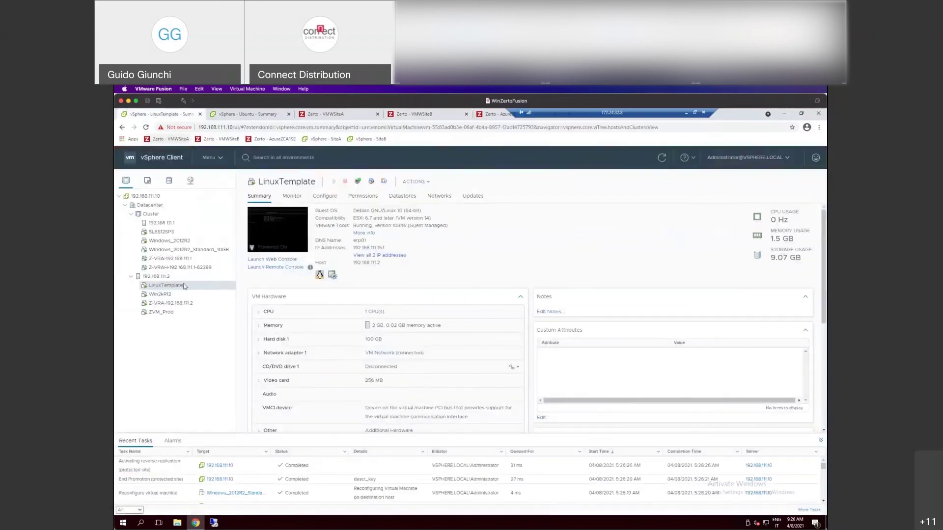
left_click(198, 250)
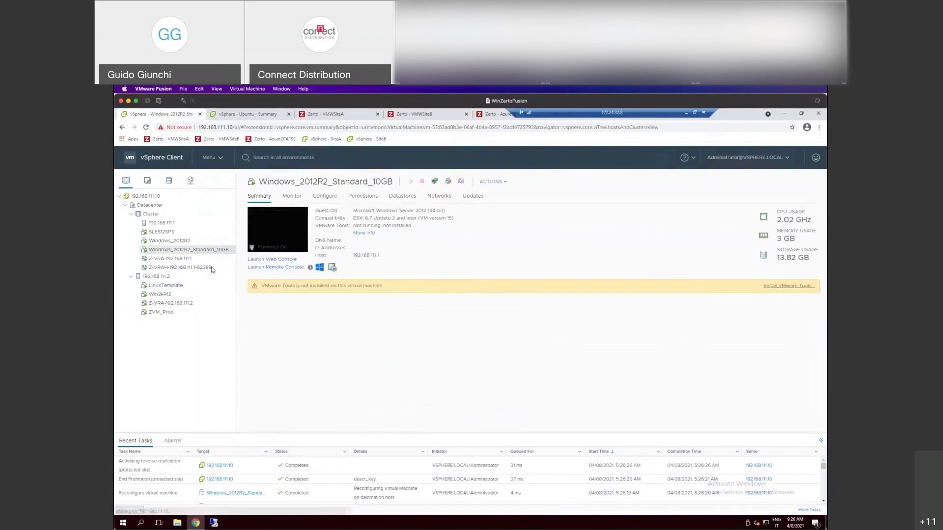
left_click(303, 115)
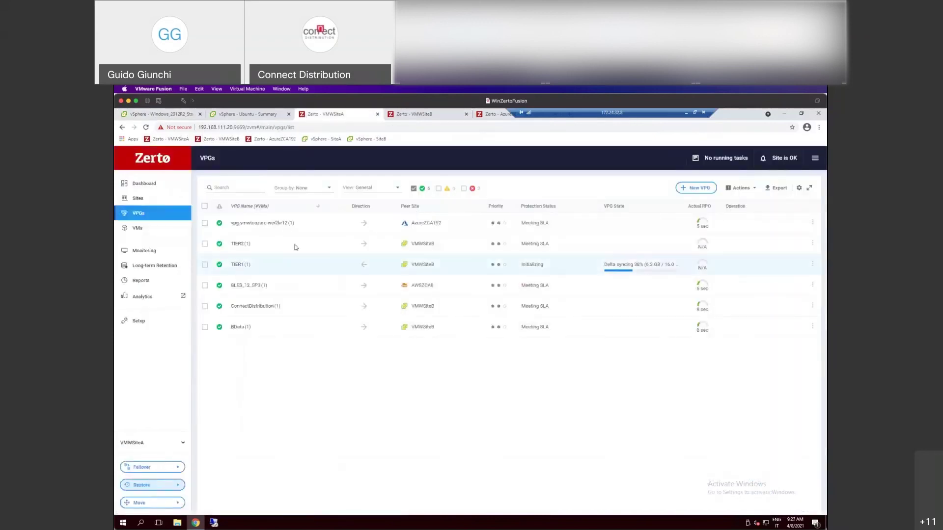